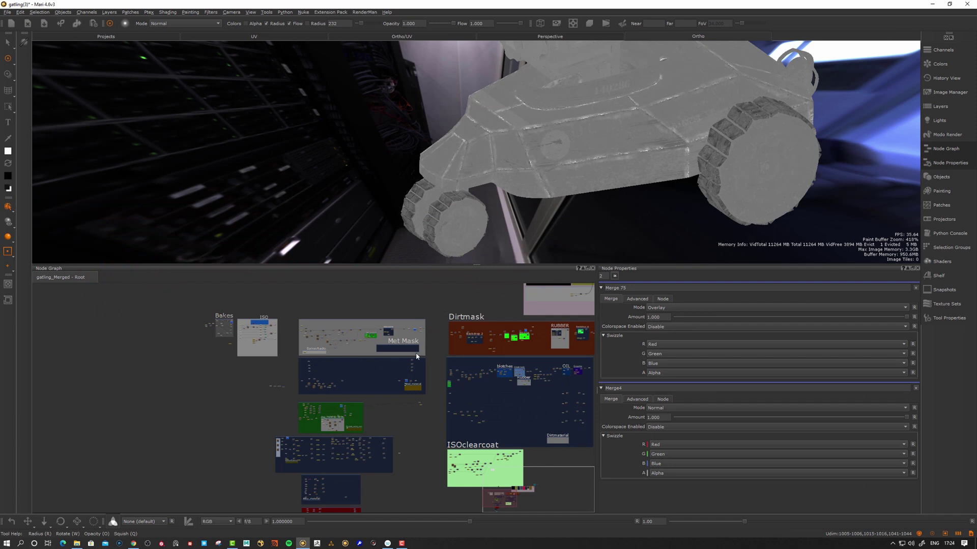
{"action": "middle_click_drag", "start_coordinate": [372, 366], "coordinate": [334, 362]}
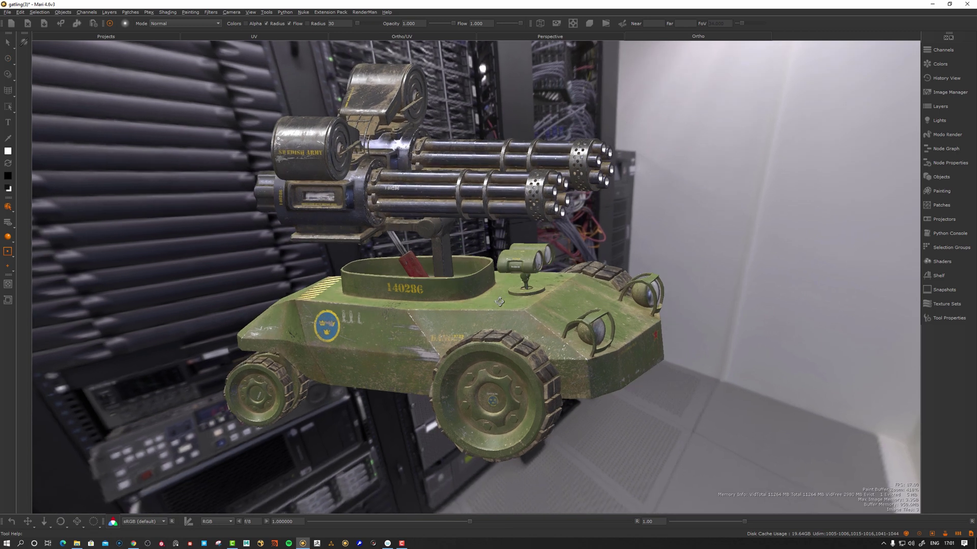
{"action": "left_click_drag", "start_coordinate": [499, 302], "coordinate": [500, 302], "text": "alt"}
{"action": "middle_click_drag", "start_coordinate": [501, 302], "coordinate": [503, 314], "text": "alt"}
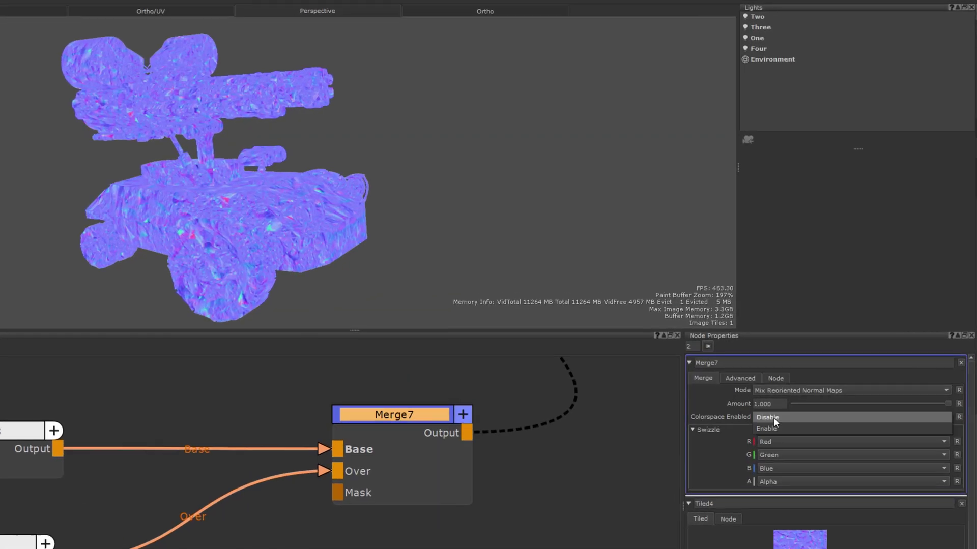
Step: Disable the colorspace option of the Merge7 node that mixes the reoriented normal maps
{"action": "left_click", "coordinate": [768, 351]}
{"action": "left_click", "coordinate": [774, 417]}
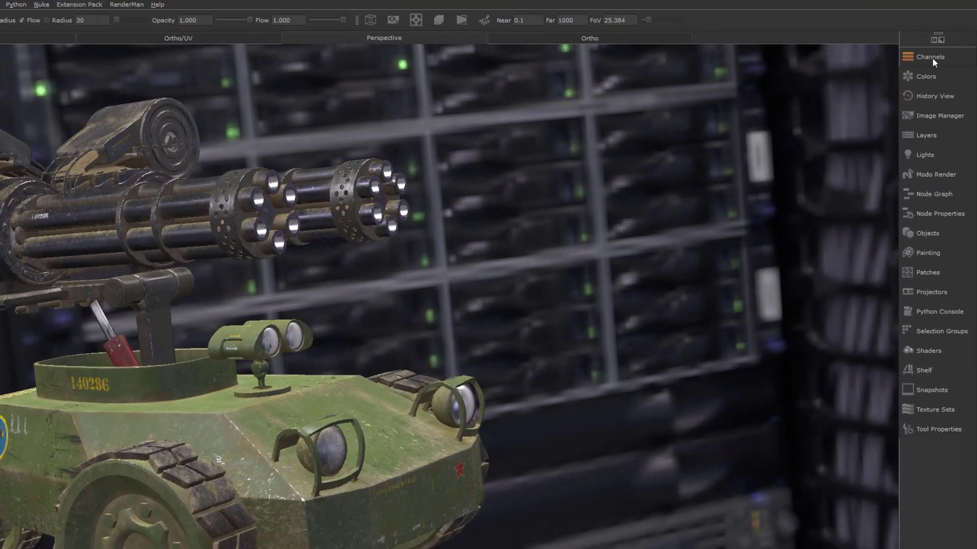
Step: Create the 8bit channel Newchannel1 and turn on Scalar Data for its color data
{"action": "left_click", "coordinate": [943, 50]}
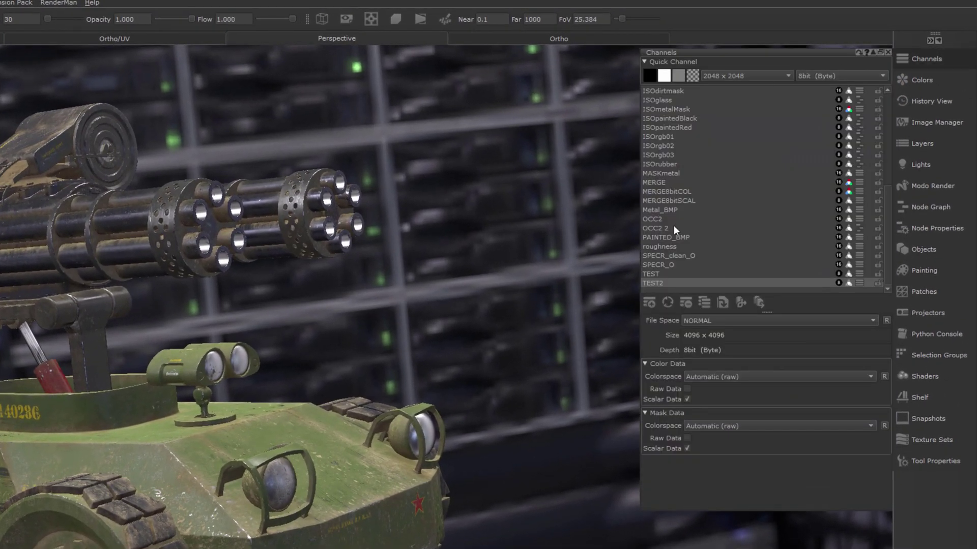
{"action": "left_click", "coordinate": [650, 305]}
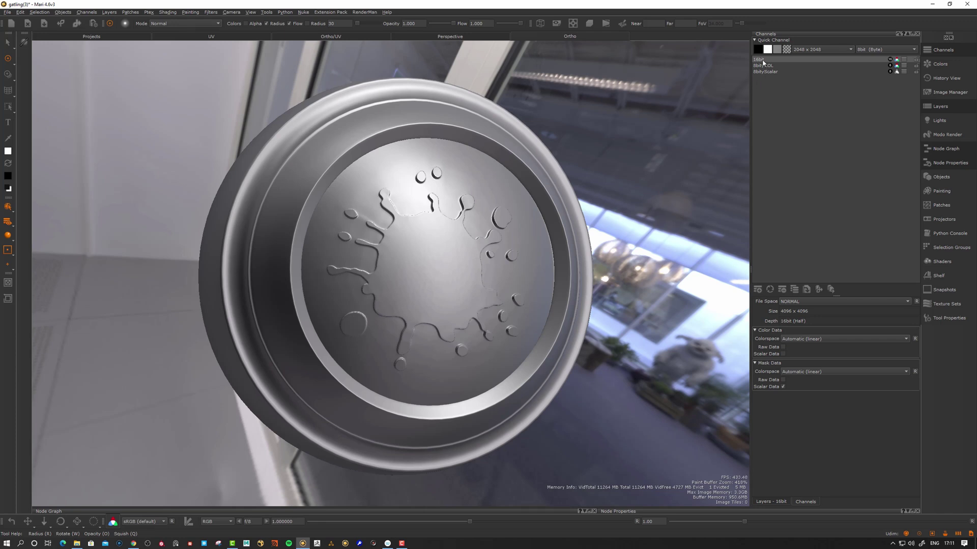
{"action": "left_click", "coordinate": [764, 66]}
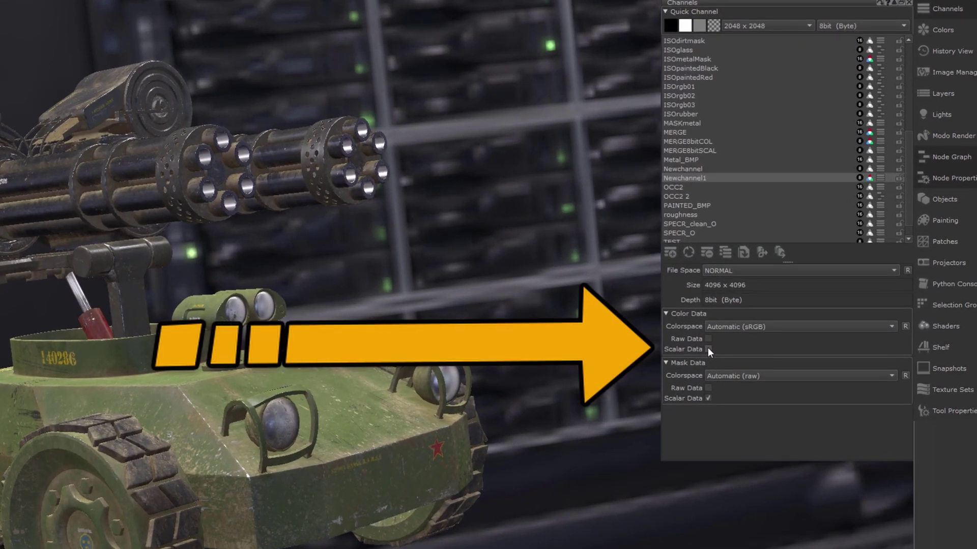
{"action": "left_click", "coordinate": [708, 349]}
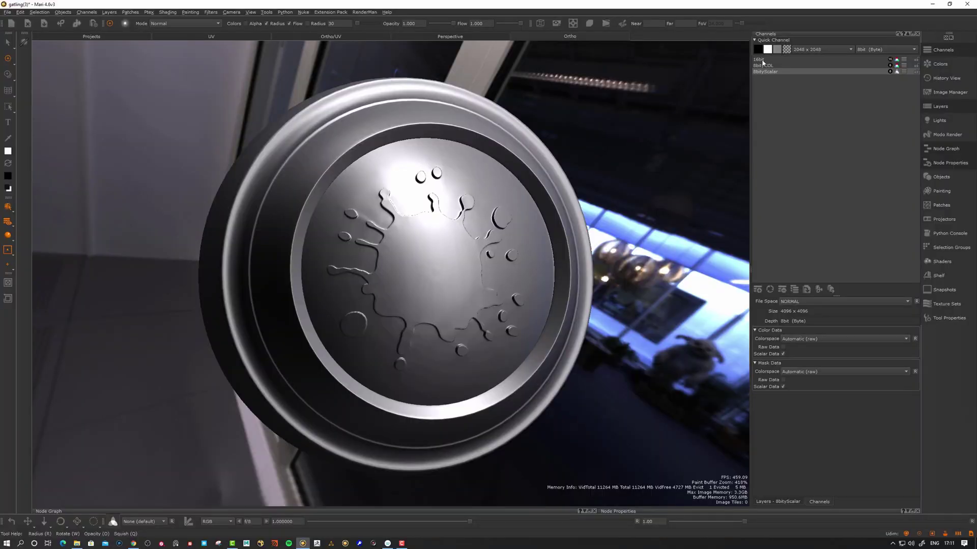
Step: Add a new paint layer above Base in the 16bit channel and open its advanced blending options
{"action": "left_click", "coordinate": [760, 60]}
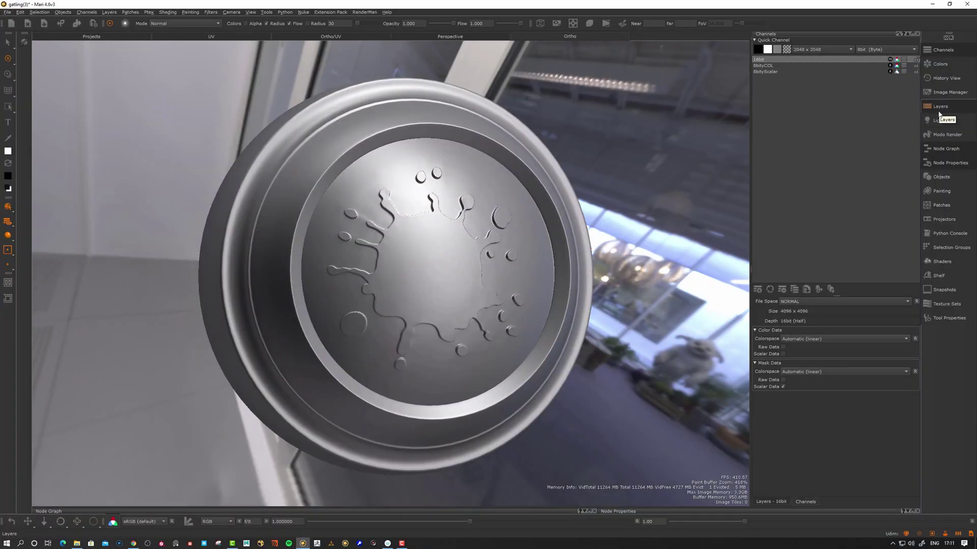
{"action": "left_click", "coordinate": [941, 107]}
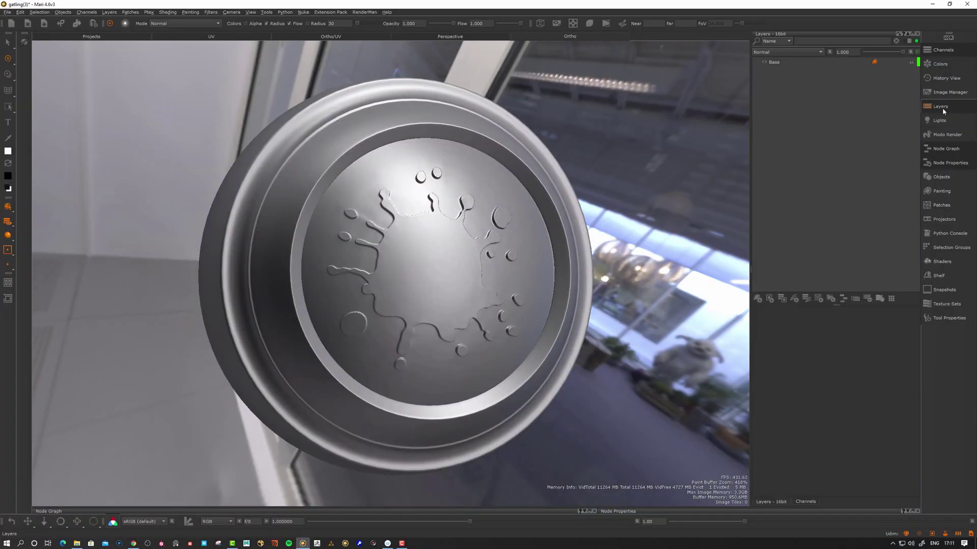
{"action": "left_click", "coordinate": [758, 299]}
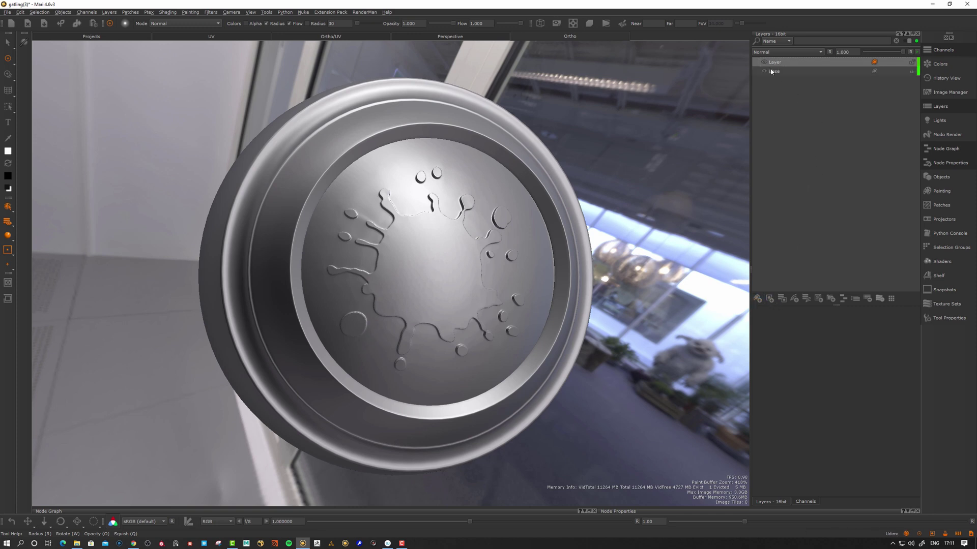
{"action": "left_click", "coordinate": [919, 54]}
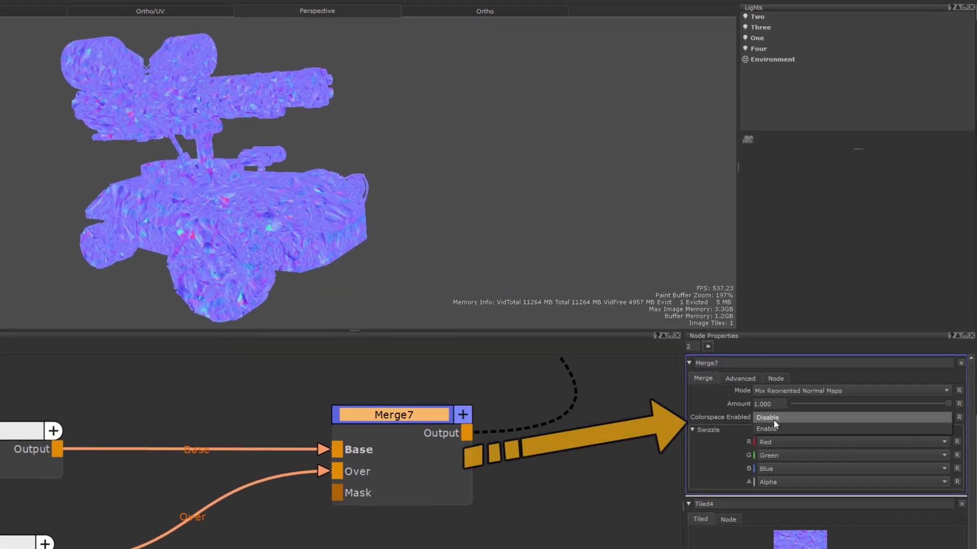
Step: Set Colorspace Enabled to Enable on the Merge7 node
{"action": "left_click", "coordinate": [776, 362]}
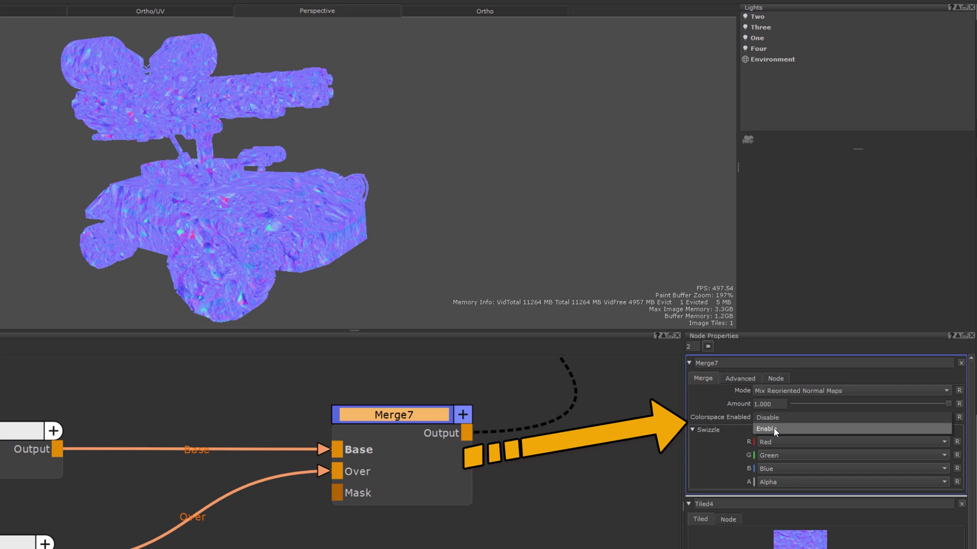
{"action": "left_click", "coordinate": [773, 429]}
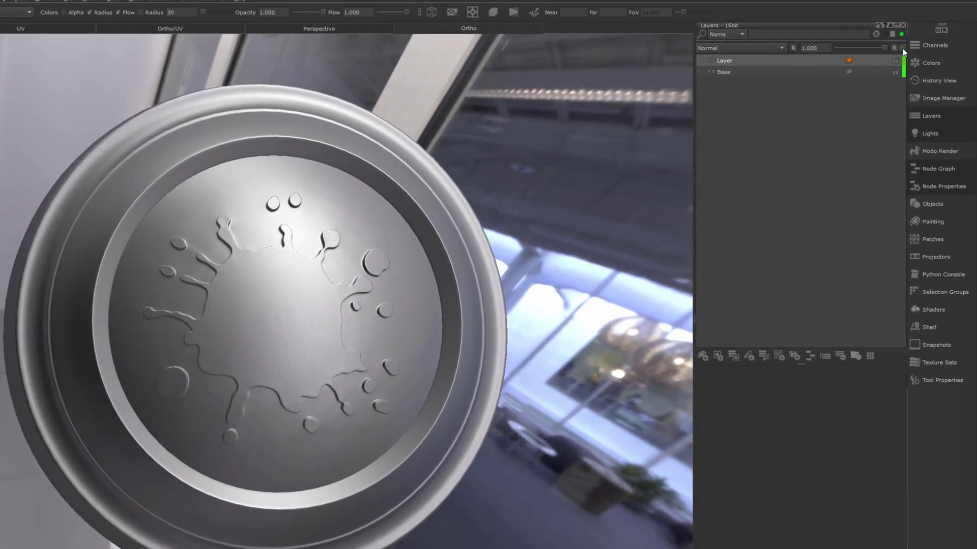
Step: Check the Colorspace Enabled setting in the advanced blending options of the 16bit channel's new layer
{"action": "left_click", "coordinate": [901, 47]}
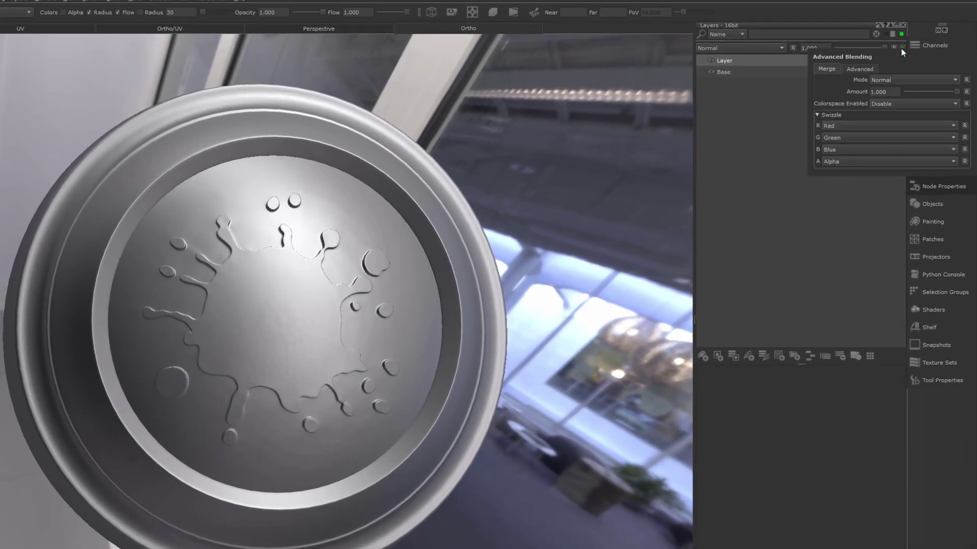
{"action": "left_click", "coordinate": [895, 105]}
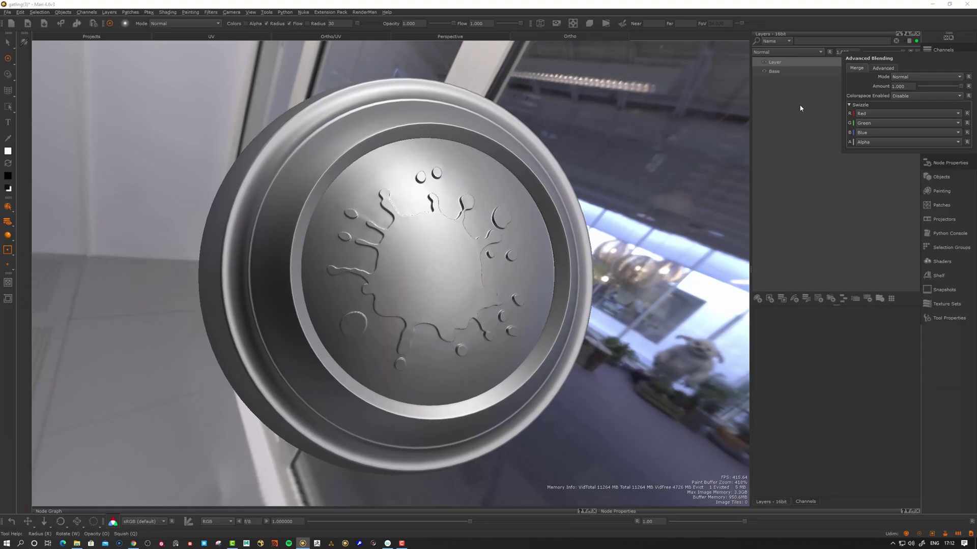
{"action": "left_click", "coordinate": [803, 105]}
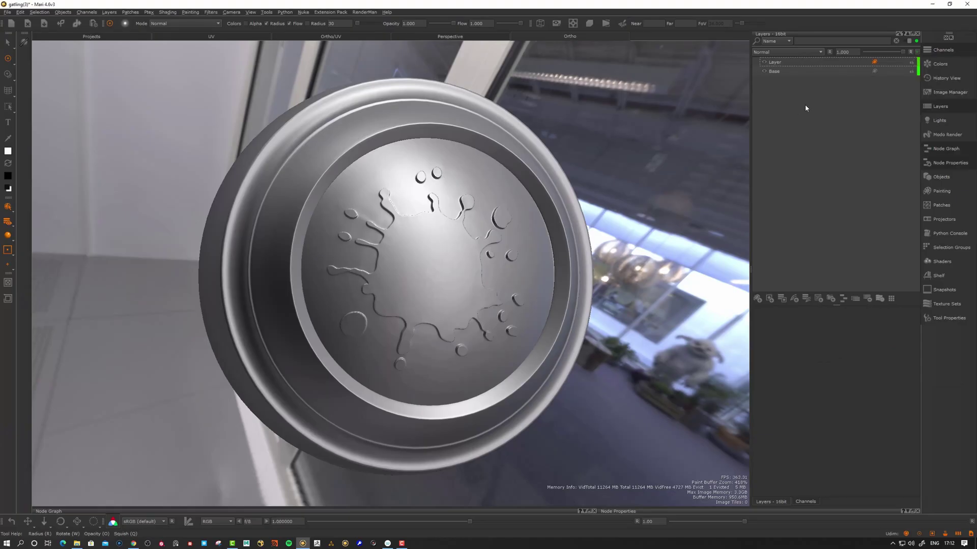
{"action": "left_click", "coordinate": [853, 117]}
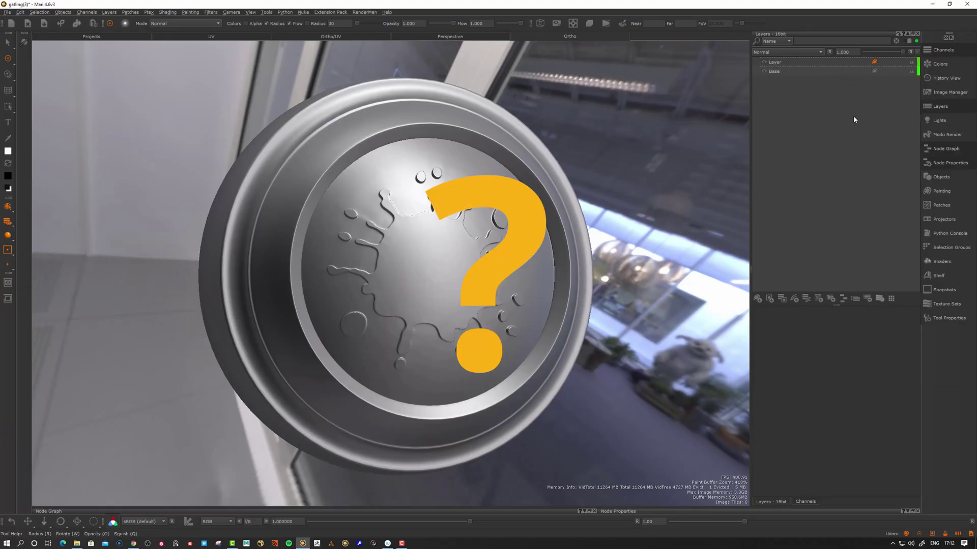
Step: Add a new paint layer above Base in the 8bityCOL channel and show its advanced blending options
{"action": "left_click", "coordinate": [942, 50]}
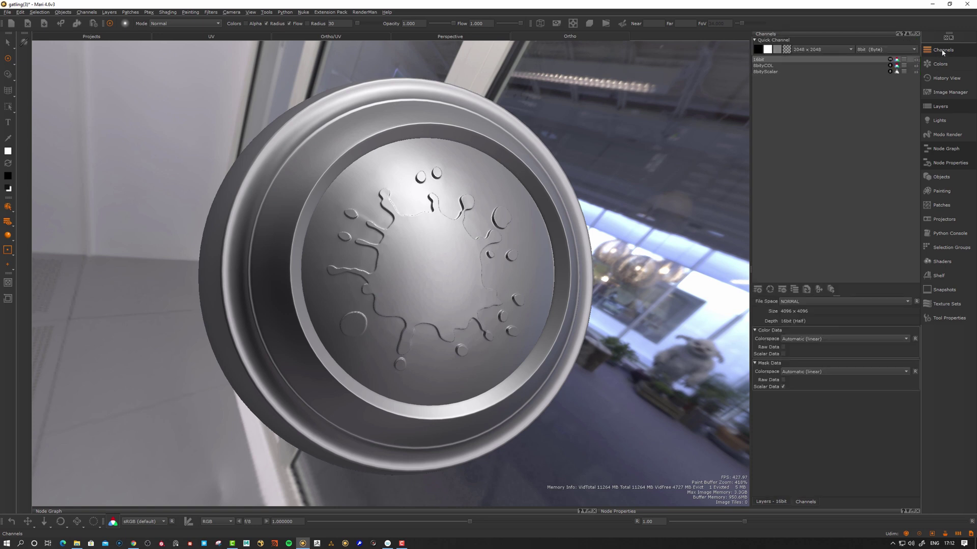
{"action": "left_click", "coordinate": [765, 67]}
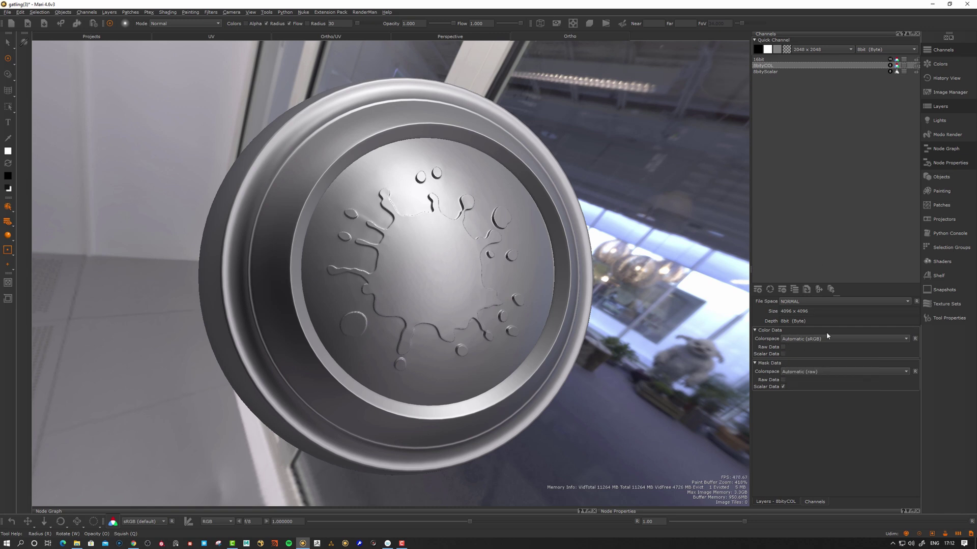
{"action": "left_click", "coordinate": [940, 107]}
{"action": "left_click", "coordinate": [850, 75]}
{"action": "left_click", "coordinate": [781, 63]}
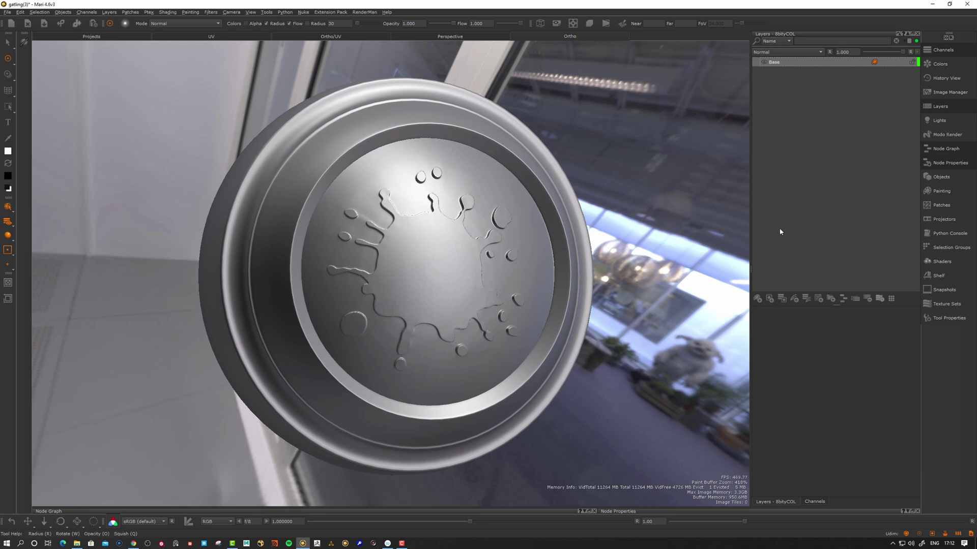
{"action": "left_click", "coordinate": [757, 298]}
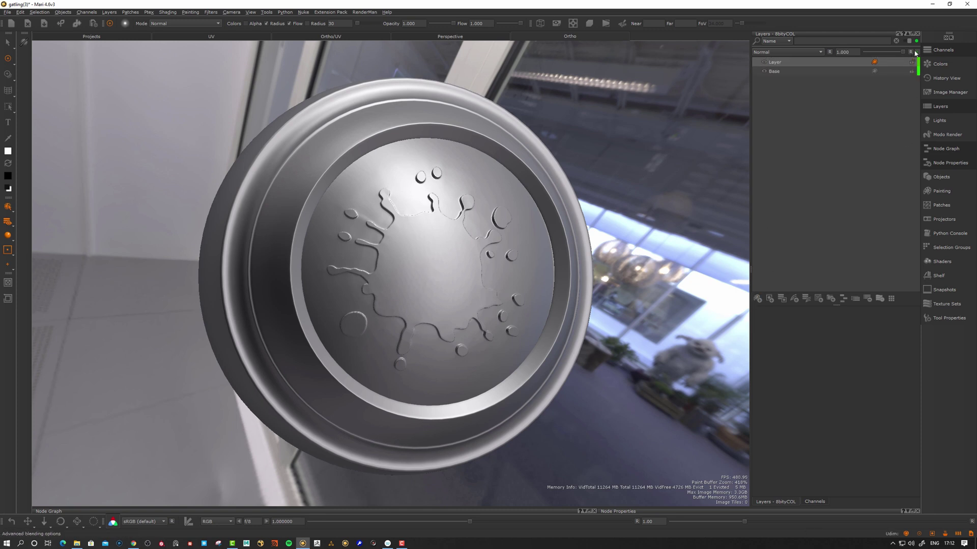
{"action": "left_click", "coordinate": [918, 52]}
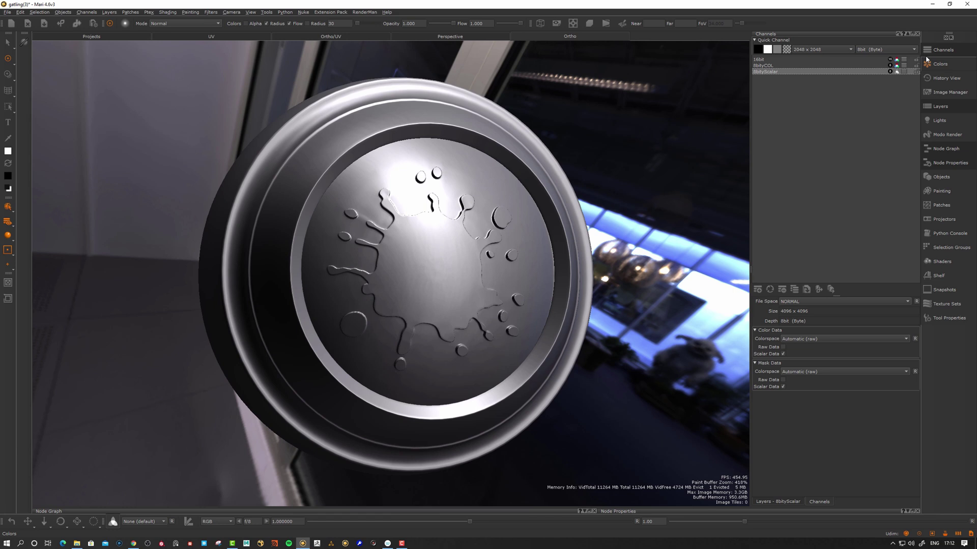
Step: Add a paint layer to the 8bityScalar channel, view its advanced blending options, and return to the 16bit channel
{"action": "left_click", "coordinate": [940, 106]}
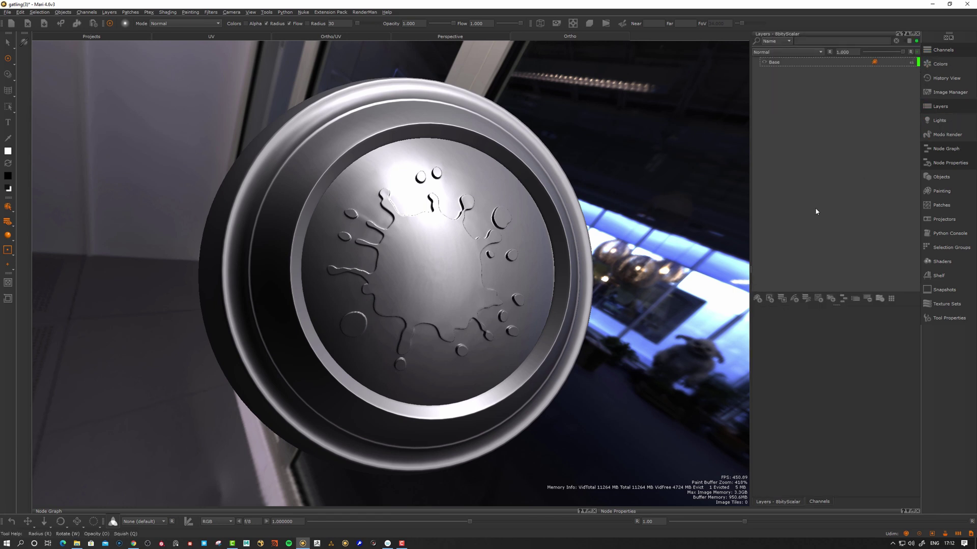
{"action": "left_click", "coordinate": [758, 298]}
{"action": "left_click", "coordinate": [918, 53]}
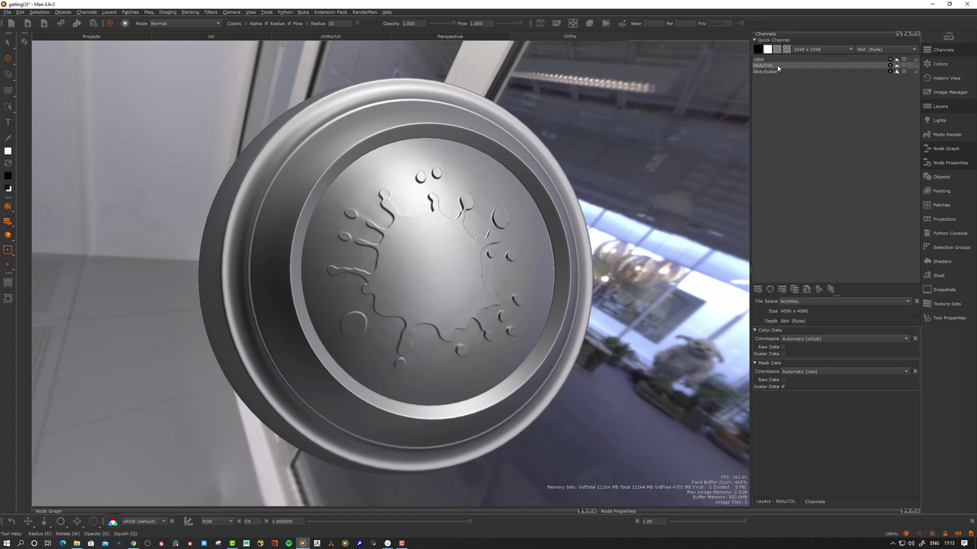
{"action": "left_click", "coordinate": [764, 60]}
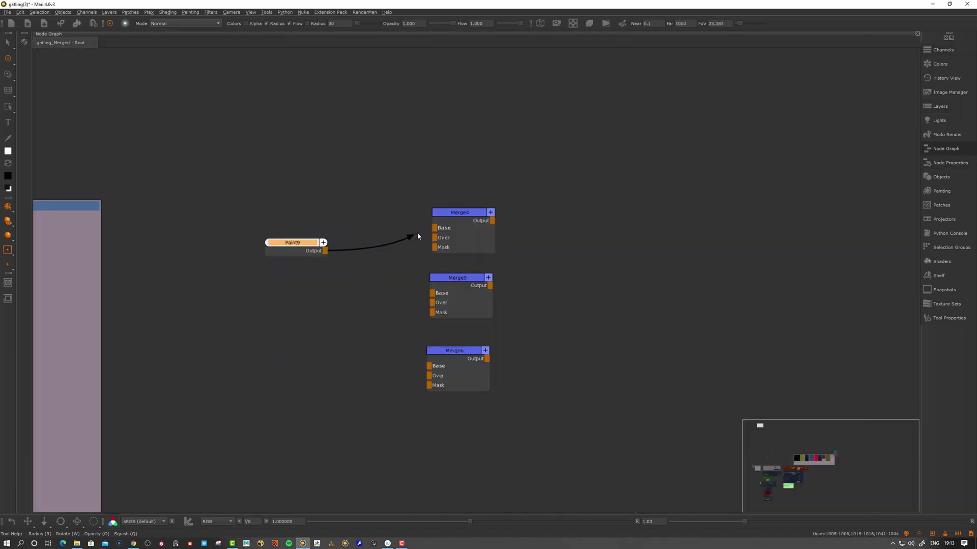
Step: Connect the Paint9 output to the Base inputs of Merge4 and Merge5
{"action": "left_click_drag", "start_coordinate": [417, 233], "coordinate": [434, 228]}
{"action": "left_click_drag", "start_coordinate": [325, 251], "coordinate": [433, 293]}
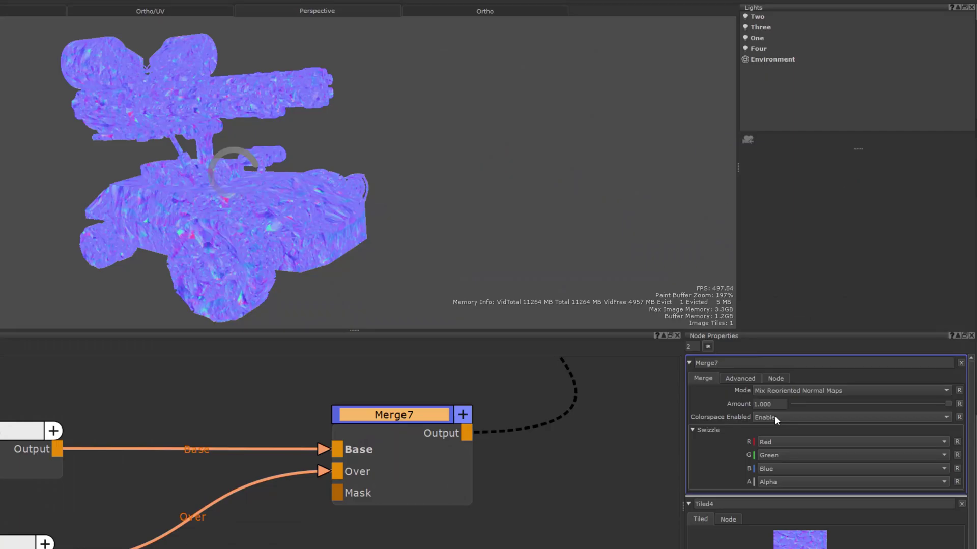
Step: Set Colorspace Enabled back to Disable on the Merge7 node
{"action": "left_click", "coordinate": [774, 416]}
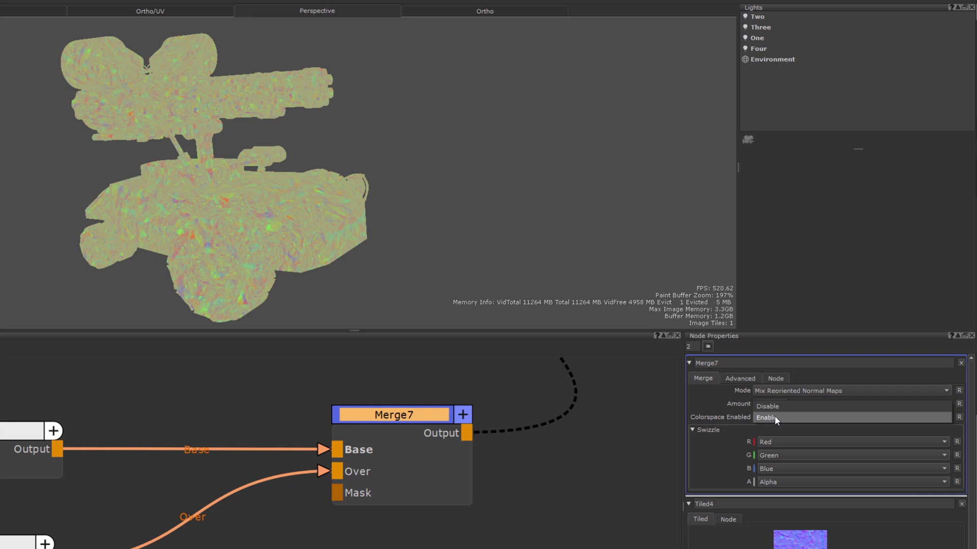
{"action": "left_click", "coordinate": [775, 408]}
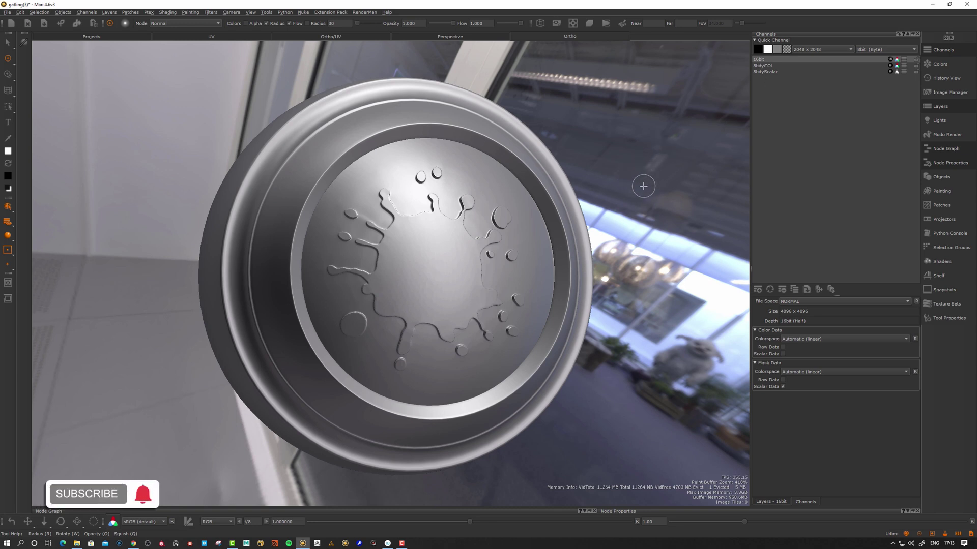
Step: Close the channel list, show the node graph, and move the 16bit node above its Layer (Merge) node
{"action": "left_click", "coordinate": [918, 35]}
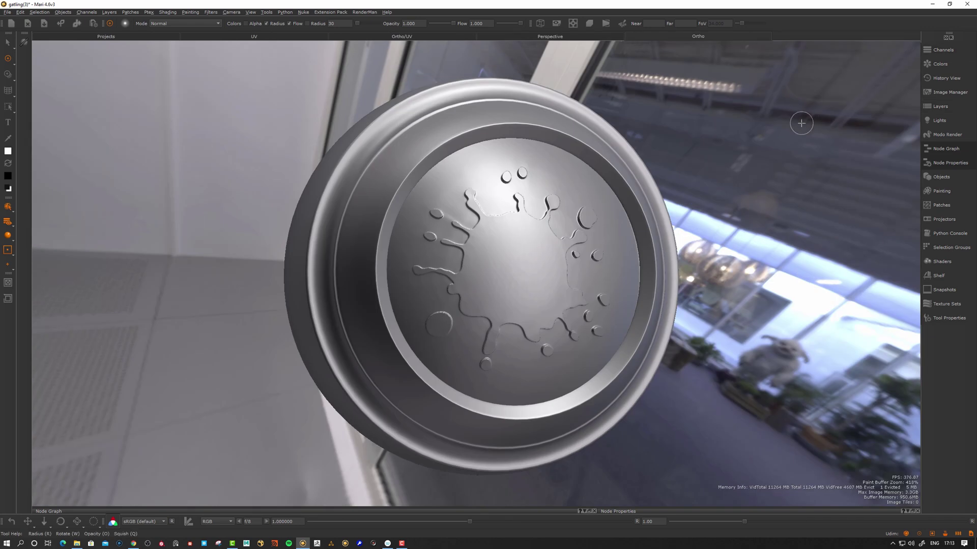
{"action": "left_click", "coordinate": [952, 150]}
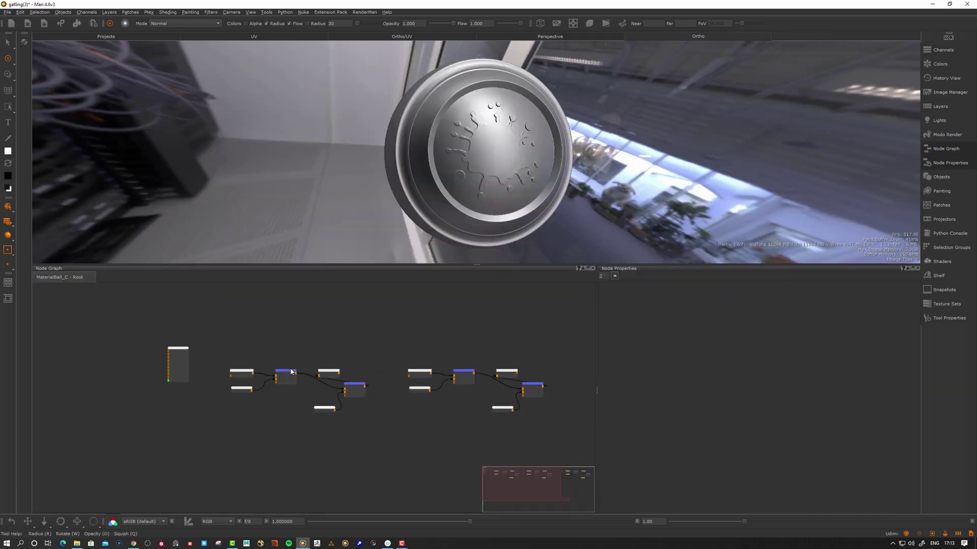
{"action": "scroll", "coordinate": [312, 368], "scroll_direction": "up", "scroll_amount": 5}
{"action": "left_click_drag", "start_coordinate": [364, 381], "coordinate": [439, 352]}
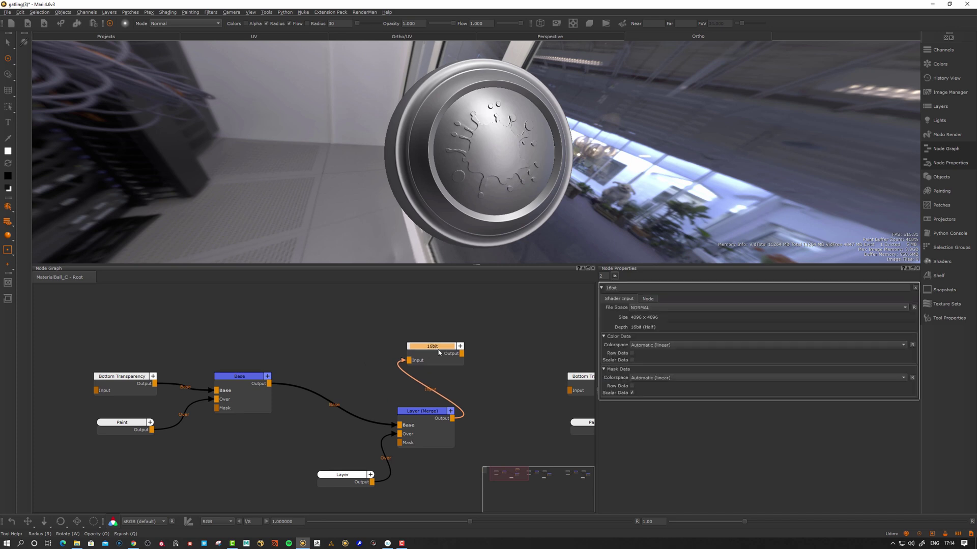
Step: Compare the Colorspace Enabled settings of the merge nodes behind the 16bit, 8bityCOL and 8bityScalar channels
{"action": "left_click", "coordinate": [423, 427]}
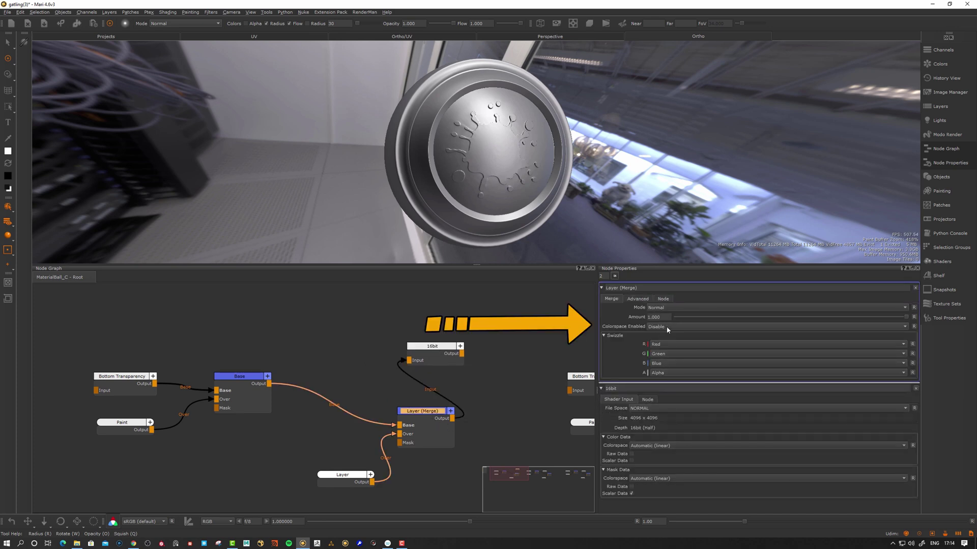
{"action": "middle_click_drag", "start_coordinate": [476, 380], "coordinate": [295, 362]}
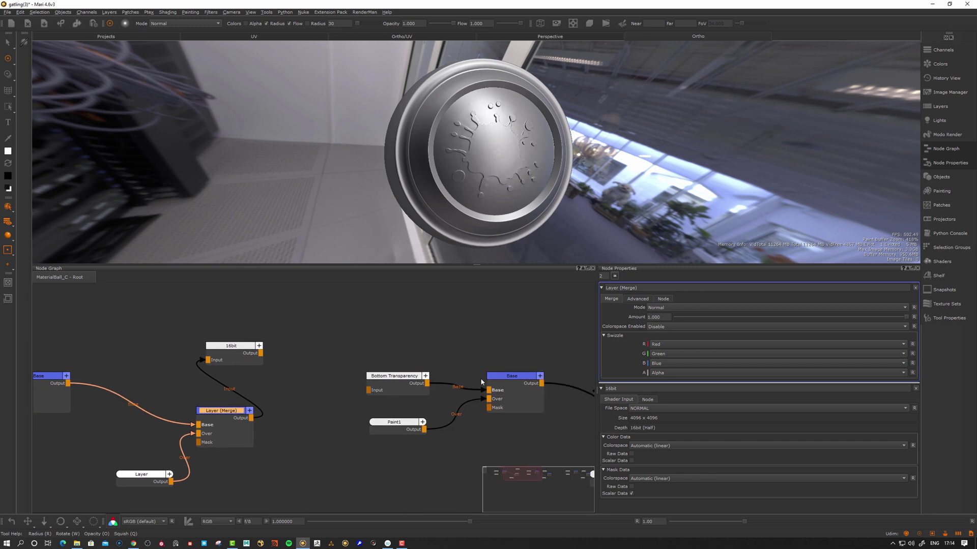
{"action": "left_click", "coordinate": [509, 378]}
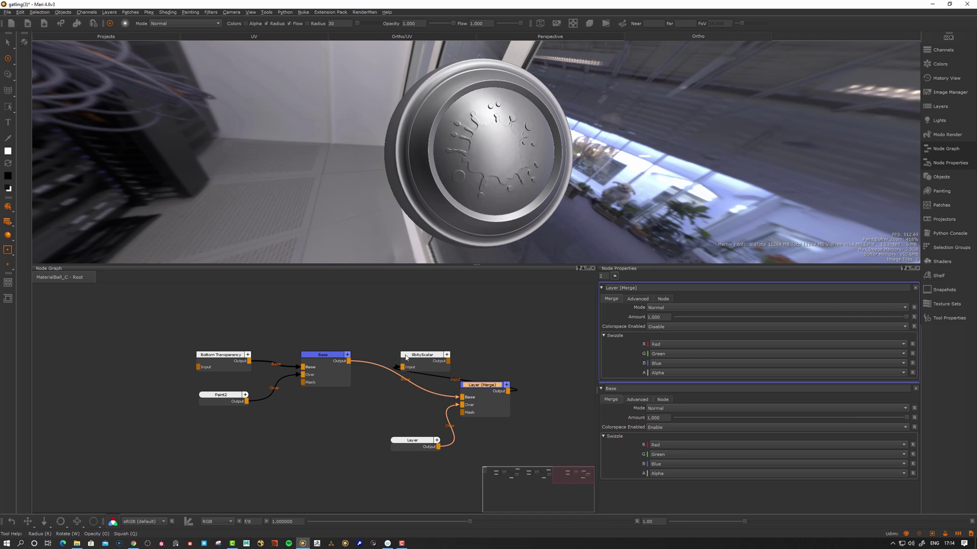
{"action": "middle_click_drag", "start_coordinate": [590, 308], "coordinate": [387, 338]}
{"action": "middle_click_drag", "start_coordinate": [462, 335], "coordinate": [372, 350]}
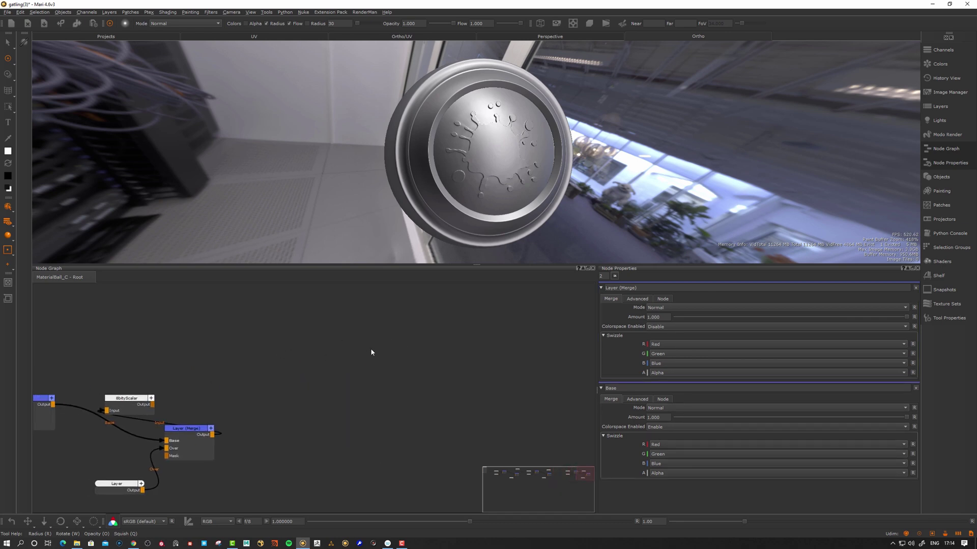
Step: Add a new Merge node in the empty graph area beside the 8bityScalar nodes and show its properties
{"action": "key", "text": "m"}
{"action": "left_click_drag", "start_coordinate": [412, 352], "coordinate": [417, 359]}
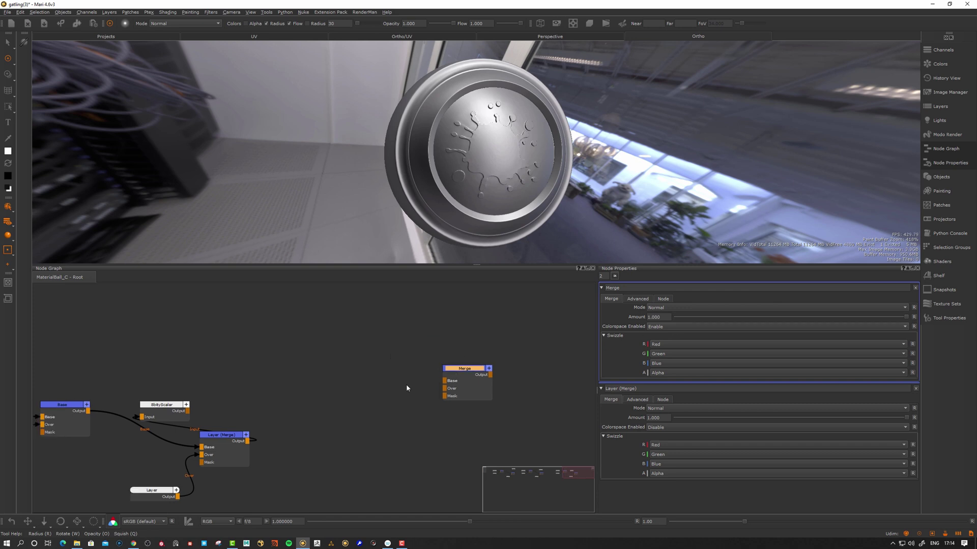
{"action": "left_click", "coordinate": [406, 384]}
{"action": "mouse_move", "coordinate": [352, 387]}
{"action": "middle_mouse_down"}
{"action": "mouse_move", "coordinate": [361, 388]}
{"action": "mouse_move", "coordinate": [339, 393]}
{"action": "middle_mouse_up"}
Step: Make 8bityScalar the active channel and show its layer stack
{"action": "left_click", "coordinate": [943, 50]}
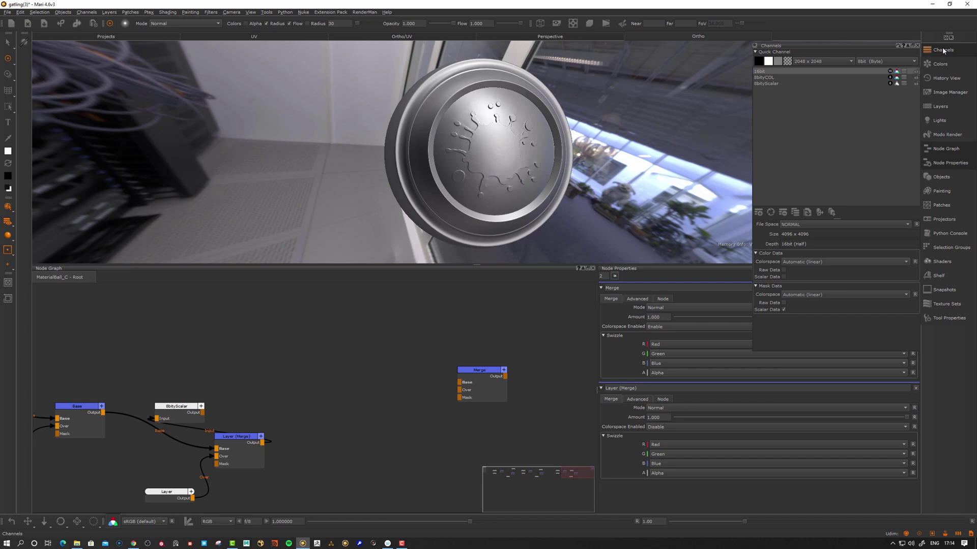
{"action": "left_click", "coordinate": [770, 85]}
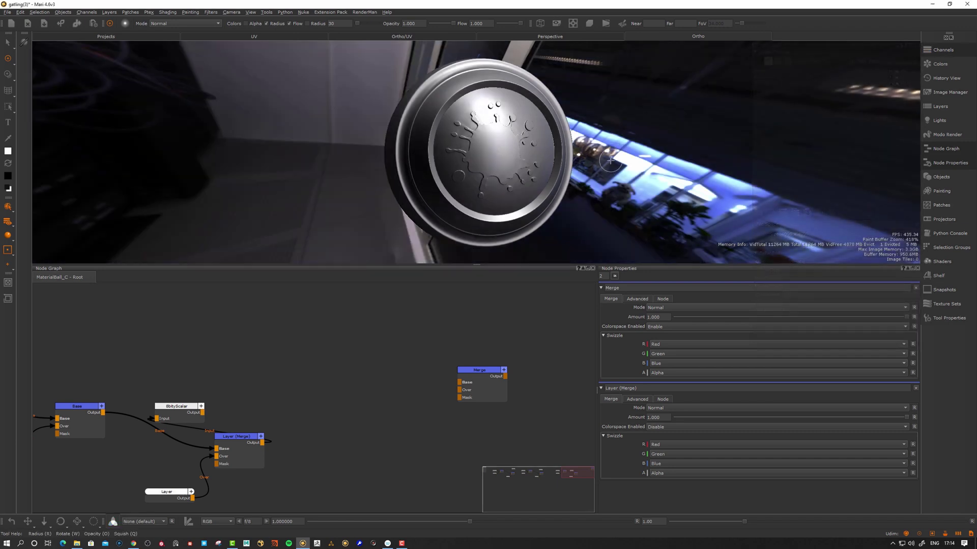
{"action": "left_click", "coordinate": [940, 107]}
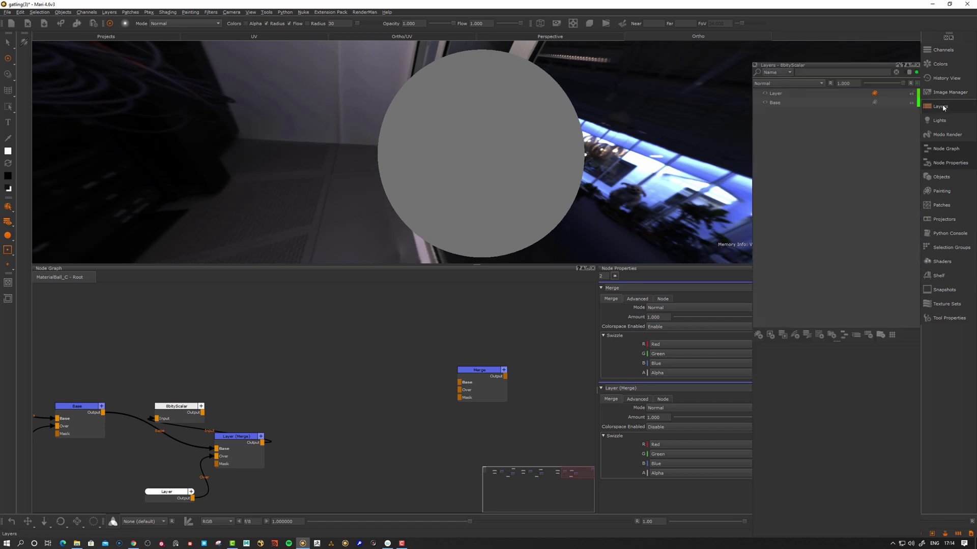
Step: Delete the layer named Layer from the 8bityScalar stack and add two Grey Constant procedural layers above Base
{"action": "left_click", "coordinate": [778, 97]}
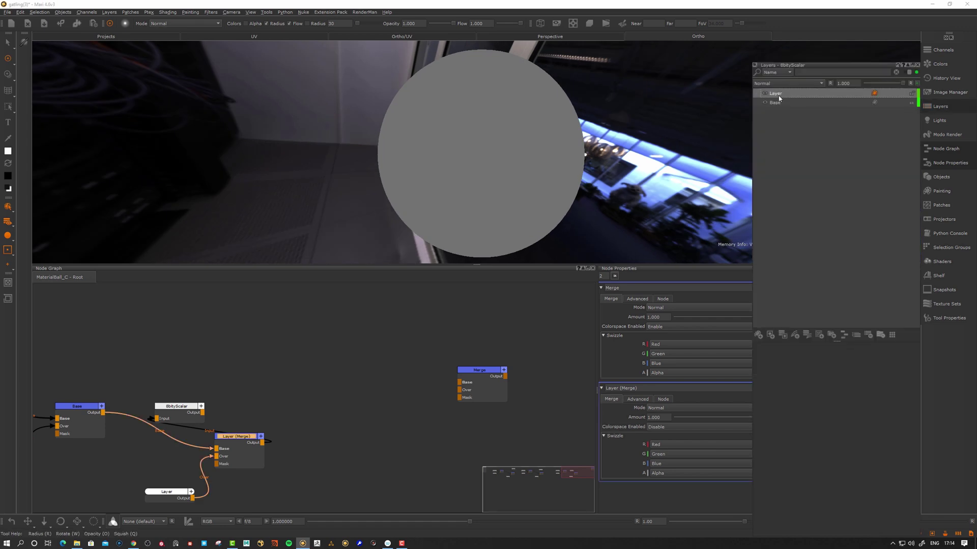
{"action": "key", "text": "Delete"}
{"action": "key", "text": "Tab"}
{"action": "type", "text": "grey"}
{"action": "key", "text": "Return"}
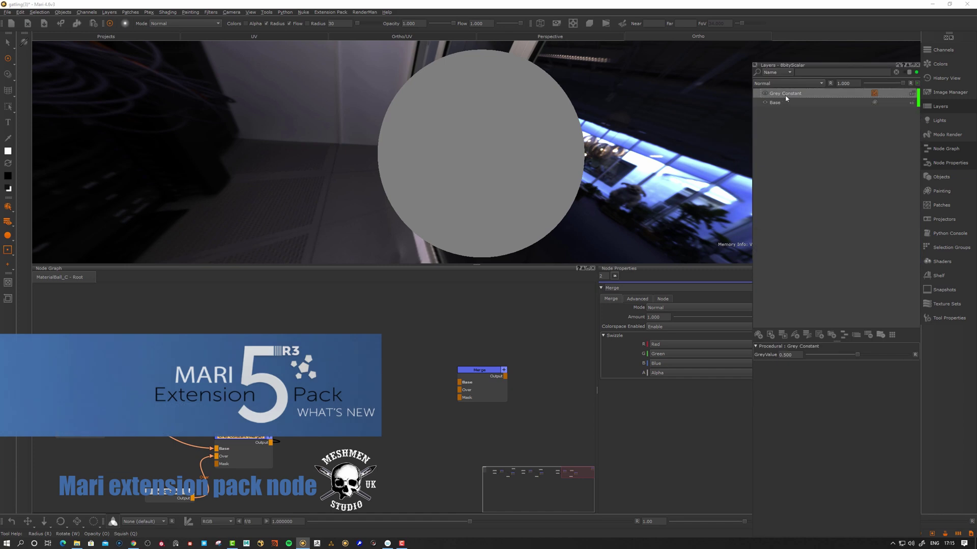
{"action": "key", "text": "Tab"}
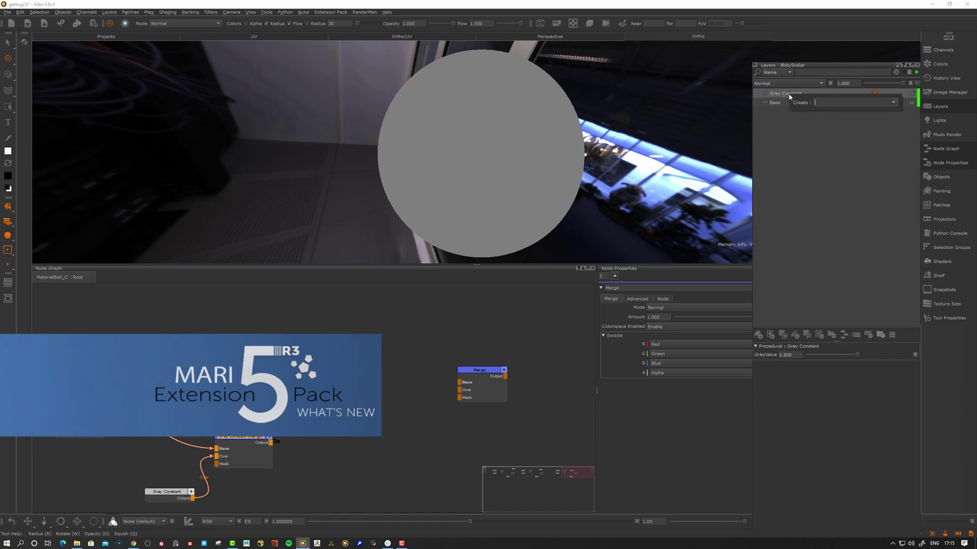
{"action": "type", "text": "grey"}
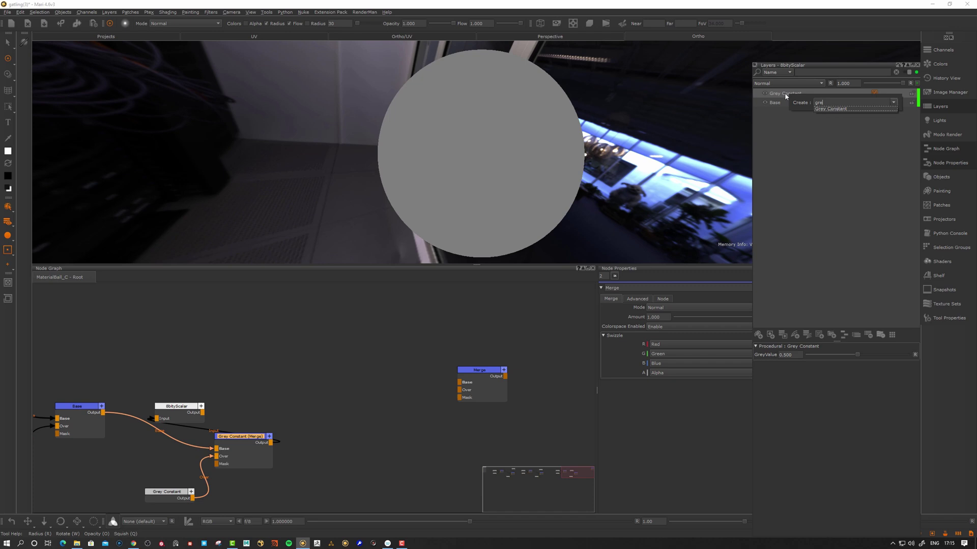
{"action": "key", "text": "Return"}
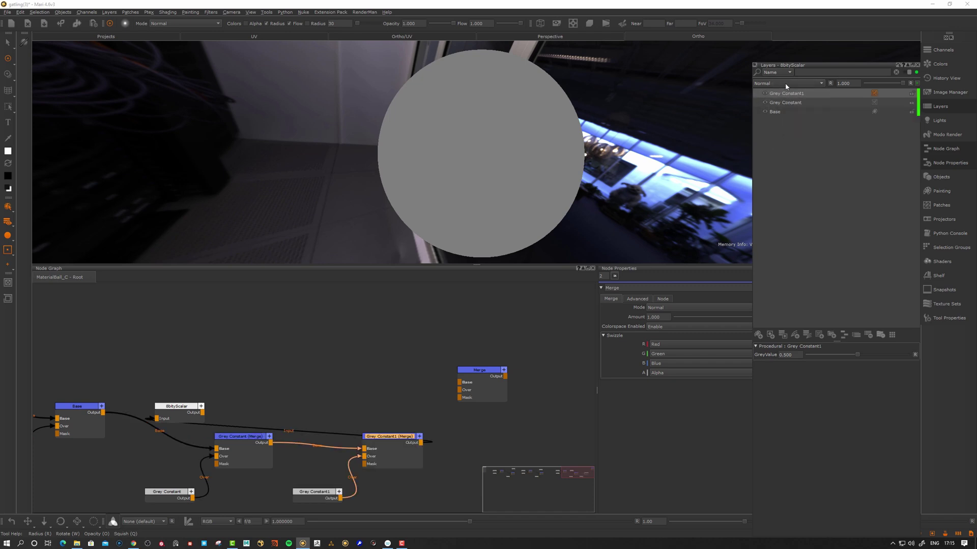
Step: Set the topmost Grey Constant layer's blend mode to Overlay and test the blend by varying its opacity
{"action": "left_click", "coordinate": [786, 84]}
{"action": "mouse_move", "coordinate": [784, 124]}
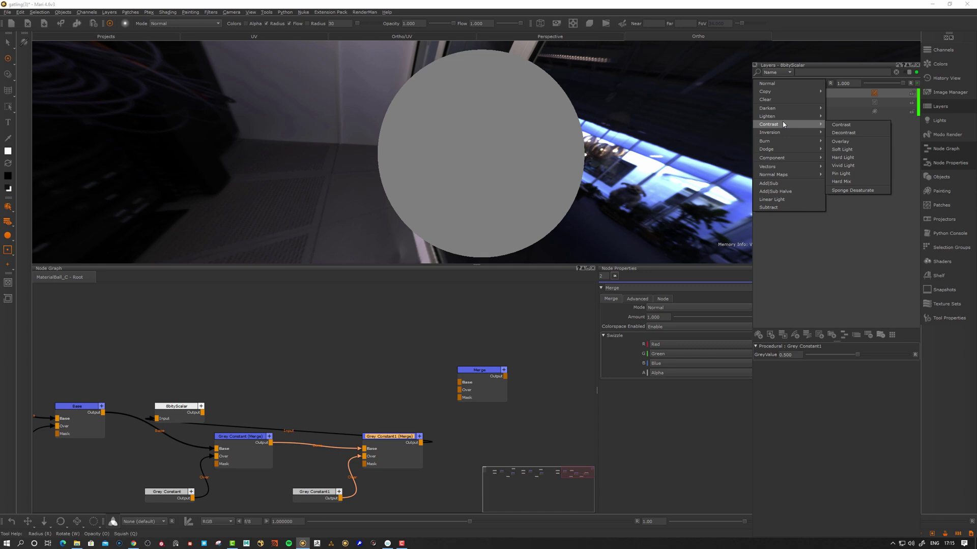
{"action": "left_click", "coordinate": [850, 143]}
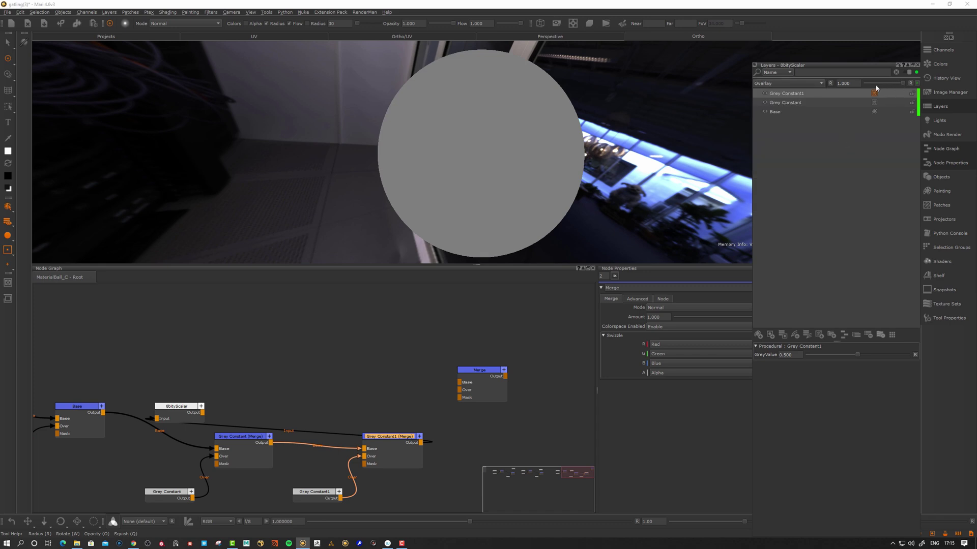
{"action": "left_click_drag", "start_coordinate": [925, 90], "coordinate": [882, 92]}
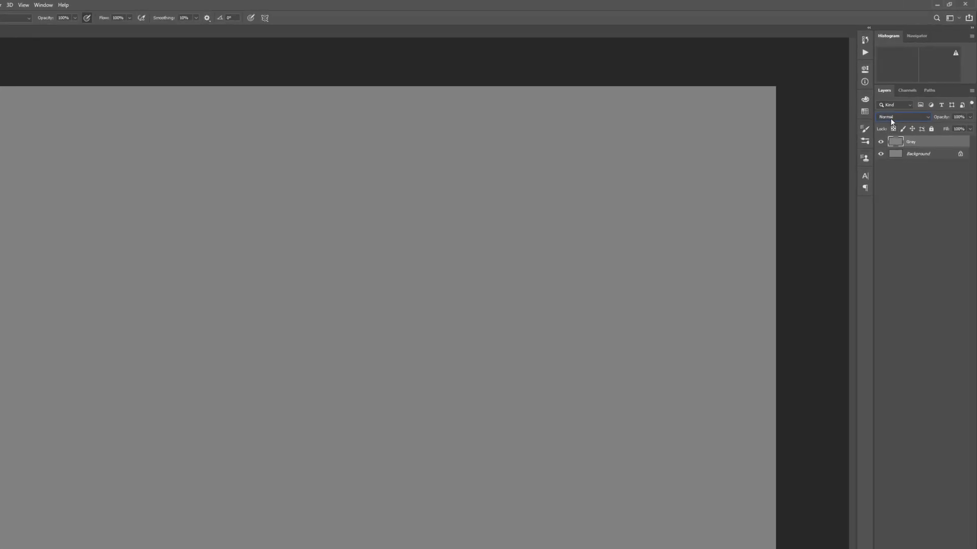
Step: Switch to Photoshop, set the grey layer above Background to Overlay, and vary its opacity as a comparison
{"action": "left_click", "coordinate": [886, 130]}
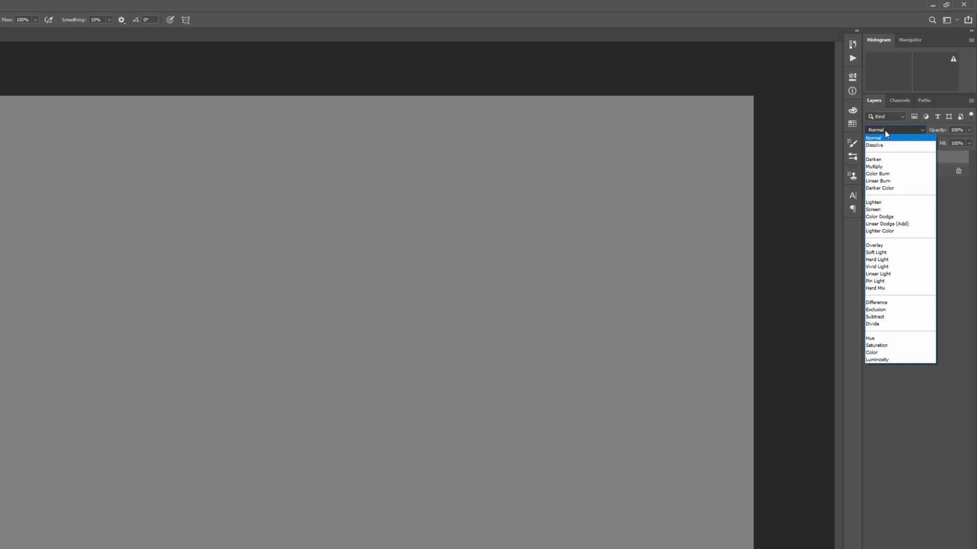
{"action": "left_click", "coordinate": [886, 245]}
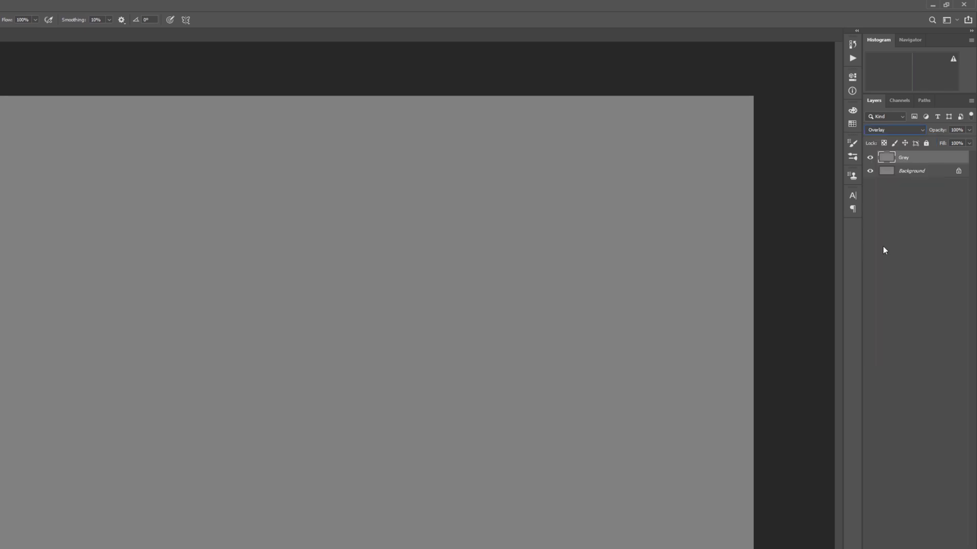
{"action": "left_click_drag", "start_coordinate": [969, 130], "coordinate": [968, 141]}
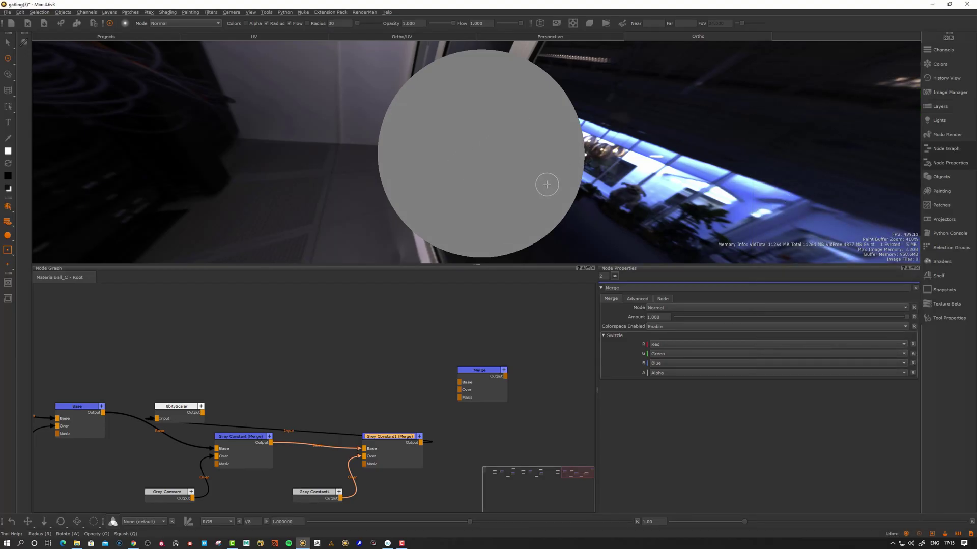
Step: Back in Mari, move the unconnected Merge node to a clear area away from the channel's nodes
{"action": "left_click", "coordinate": [473, 369]}
{"action": "left_click_drag", "start_coordinate": [473, 369], "coordinate": [445, 374]}
{"action": "scroll", "coordinate": [464, 373], "scroll_direction": "down", "scroll_amount": 2}
{"action": "middle_click_drag", "start_coordinate": [445, 374], "coordinate": [290, 396]}
{"action": "scroll", "coordinate": [290, 396], "scroll_direction": "up", "scroll_amount": 3}
{"action": "left_click_drag", "start_coordinate": [322, 392], "coordinate": [472, 363]}
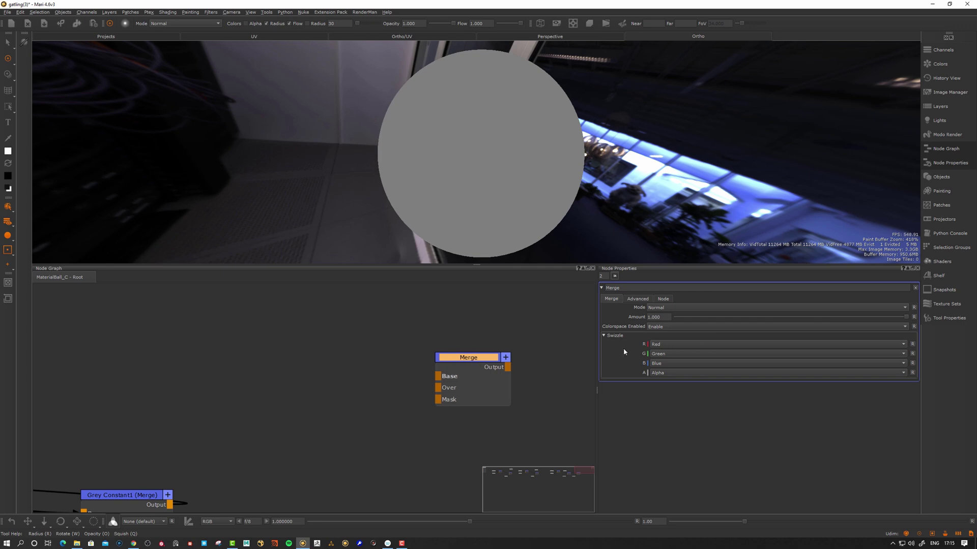
Step: Create a Grey Constant node and place it in the free space ahead of the unconnected Merge node
{"action": "left_click", "coordinate": [555, 374]}
{"action": "key", "text": "Tab"}
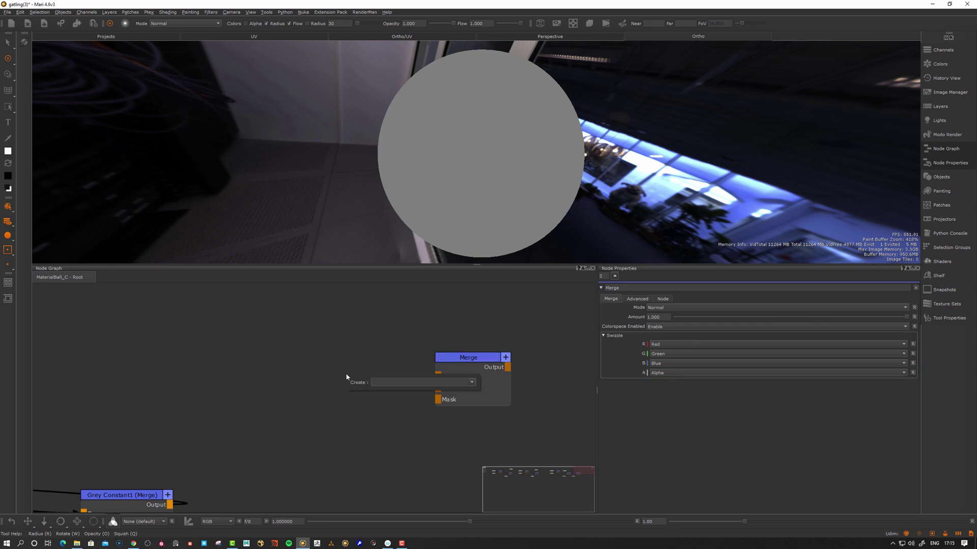
{"action": "type", "text": "grey"}
{"action": "key", "text": "Return"}
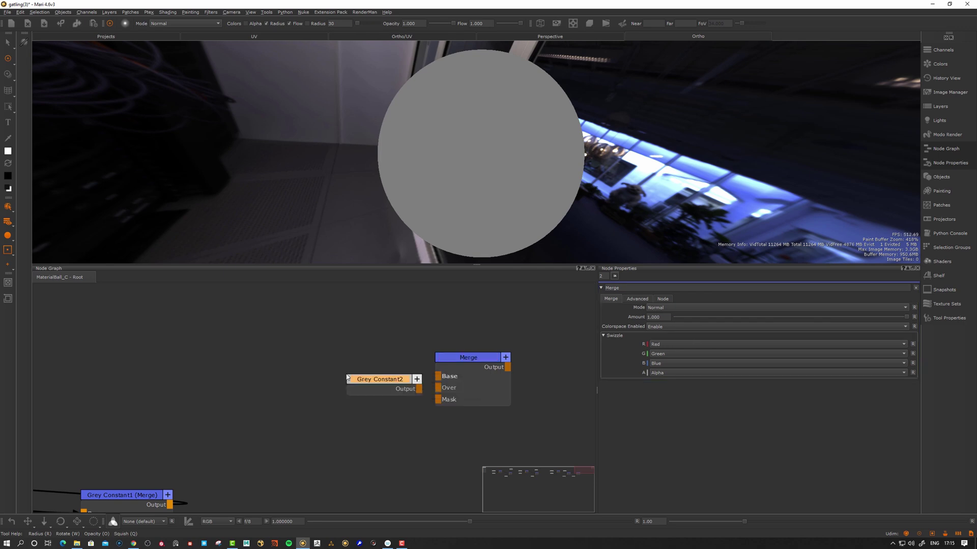
{"action": "left_click_drag", "start_coordinate": [368, 380], "coordinate": [278, 368]}
{"action": "left_click", "coordinate": [461, 359]}
{"action": "left_click", "coordinate": [340, 384]}
{"action": "mouse_move", "coordinate": [331, 382]}
{"action": "left_mouse_down"}
{"action": "mouse_move", "coordinate": [376, 396]}
{"action": "mouse_move", "coordinate": [334, 384]}
{"action": "left_mouse_up"}
Step: Connect the new Grey Constant's output to both the Base and Over inputs of Merge and view the Merge node
{"action": "left_click_drag", "start_coordinate": [336, 383], "coordinate": [445, 376]}
{"action": "left_click_drag", "start_coordinate": [471, 363], "coordinate": [483, 365]}
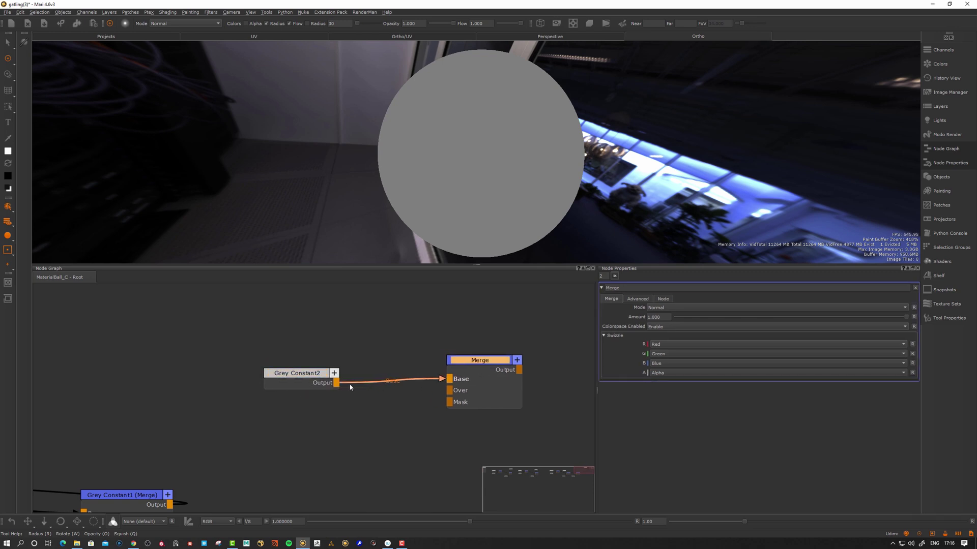
{"action": "left_click_drag", "start_coordinate": [337, 383], "coordinate": [479, 364]}
{"action": "left_click", "coordinate": [476, 363]}
{"action": "key", "text": "1"}
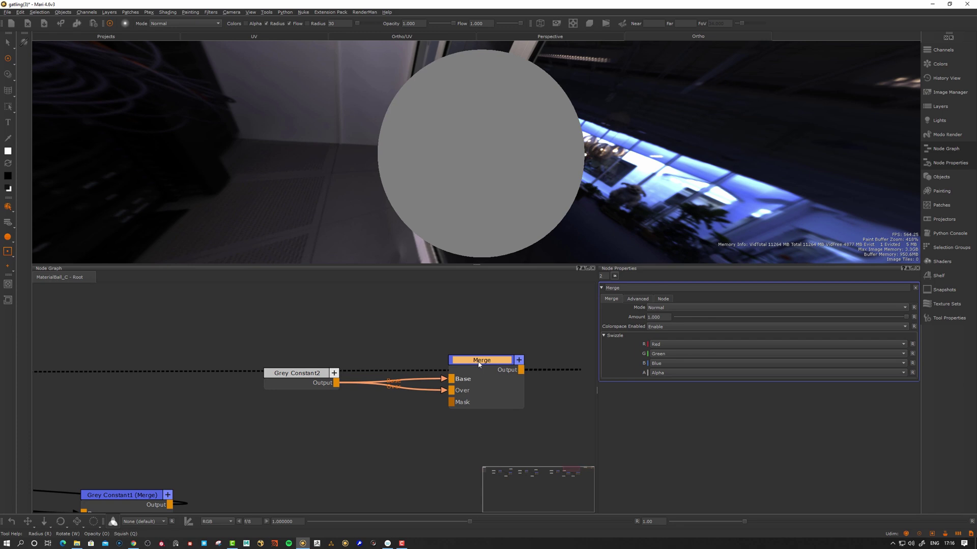
Step: Set the Merge node's blend mode to Overlay and test the blend by adjusting its Amount
{"action": "left_click", "coordinate": [681, 307]}
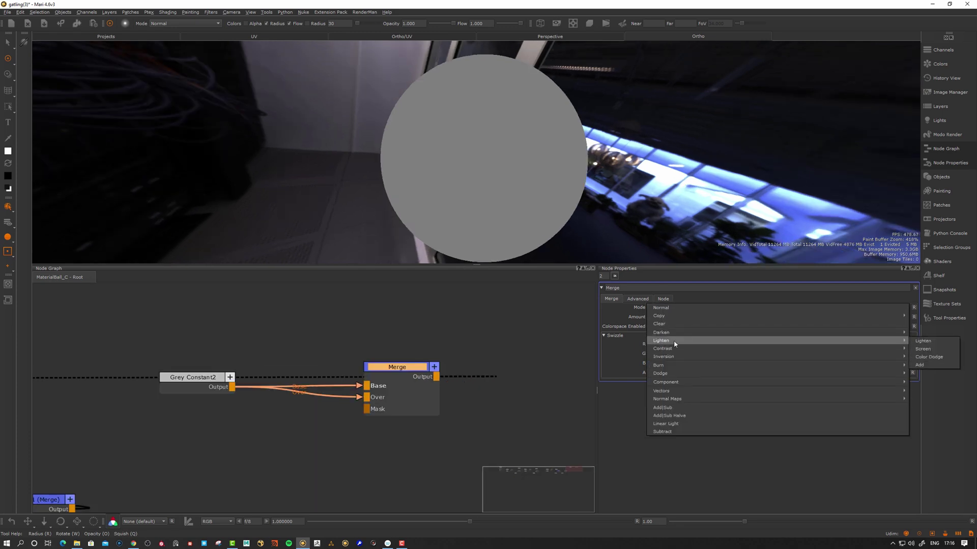
{"action": "mouse_move", "coordinate": [672, 349]}
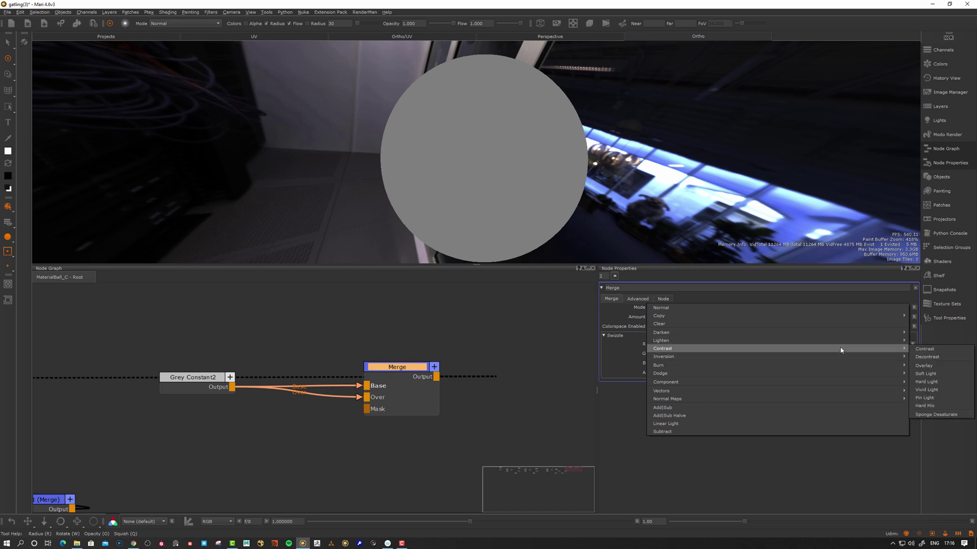
{"action": "left_click", "coordinate": [949, 366]}
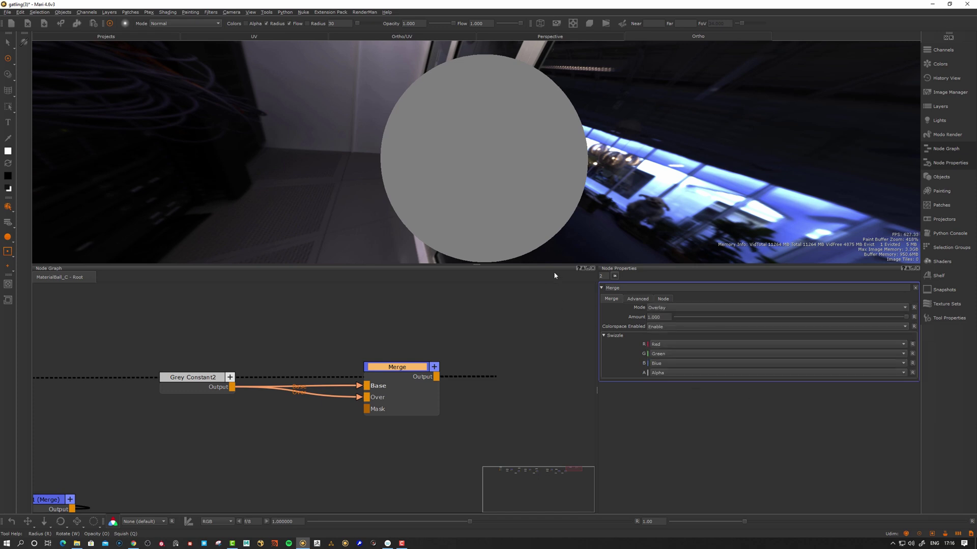
{"action": "left_click_drag", "start_coordinate": [396, 370], "coordinate": [412, 375]}
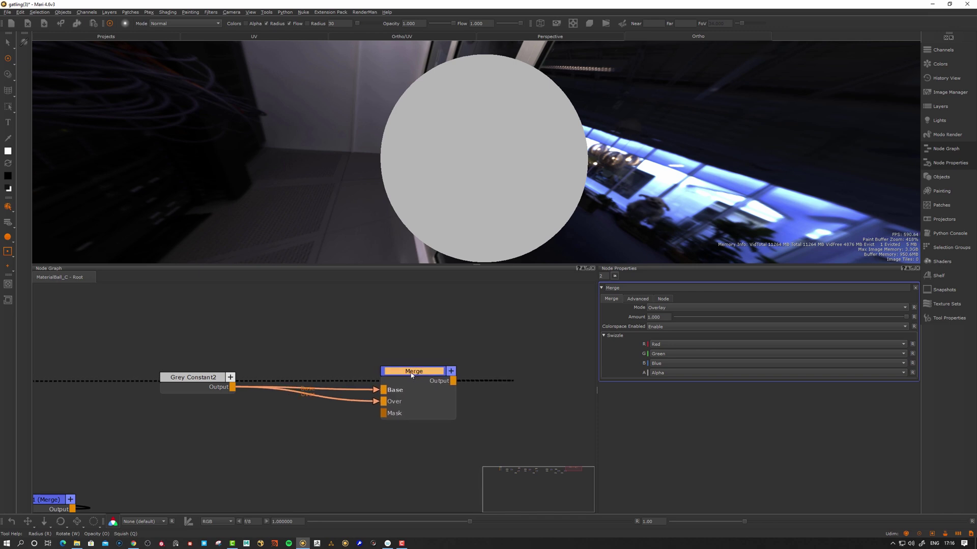
{"action": "left_click_drag", "start_coordinate": [193, 377], "coordinate": [199, 380]}
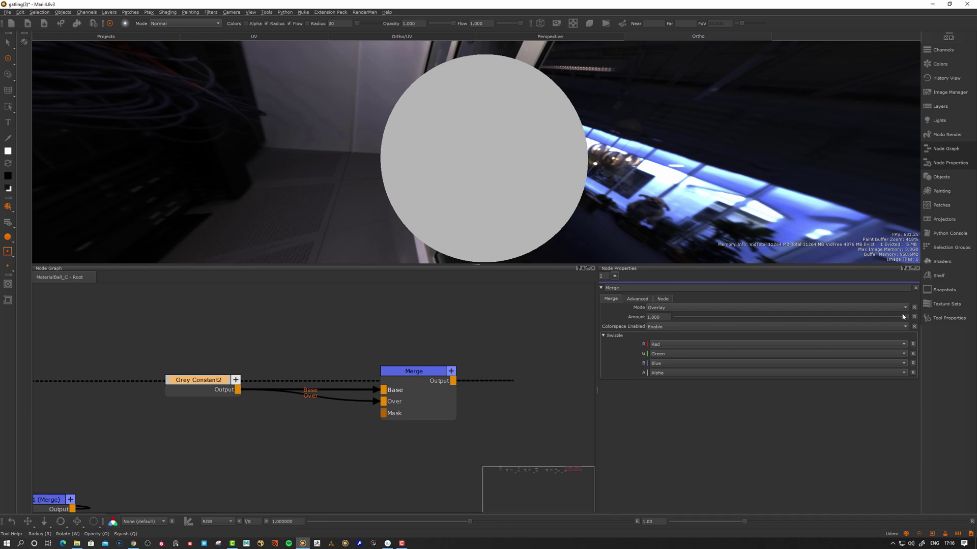
{"action": "mouse_move", "coordinate": [906, 317]}
{"action": "left_mouse_down"}
{"action": "mouse_move", "coordinate": [761, 322]}
{"action": "mouse_move", "coordinate": [907, 326]}
{"action": "mouse_move", "coordinate": [556, 327]}
{"action": "mouse_move", "coordinate": [908, 326]}
{"action": "mouse_move", "coordinate": [673, 317]}
{"action": "mouse_move", "coordinate": [908, 317]}
{"action": "left_mouse_up"}
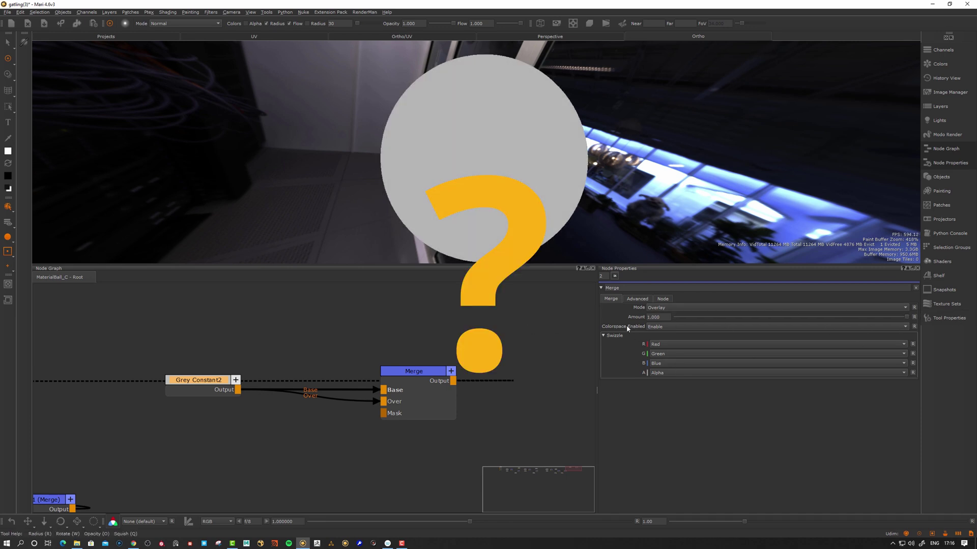
Step: Set Colorspace Enabled to Disable on the Merge node and nudge the node's placement in the graph
{"action": "left_click", "coordinate": [655, 328]}
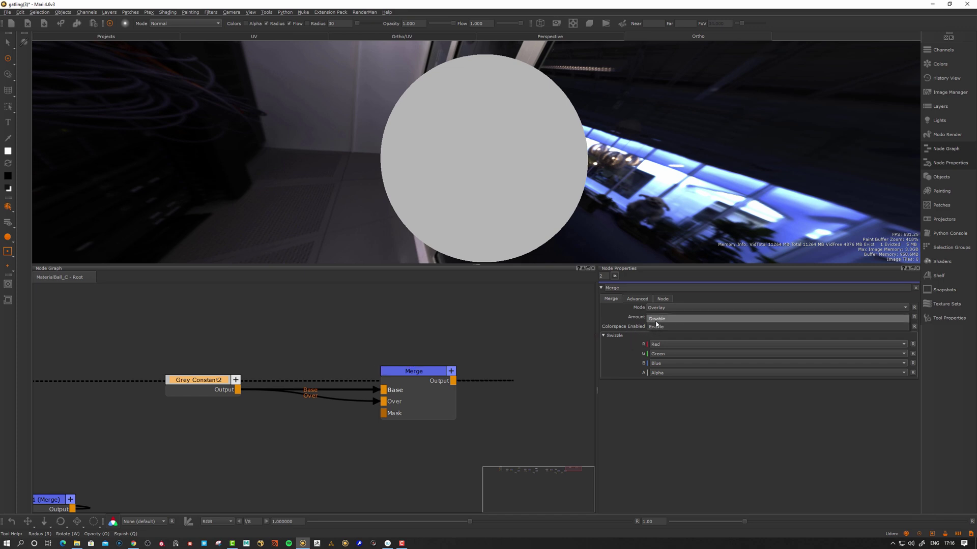
{"action": "left_click", "coordinate": [656, 329]}
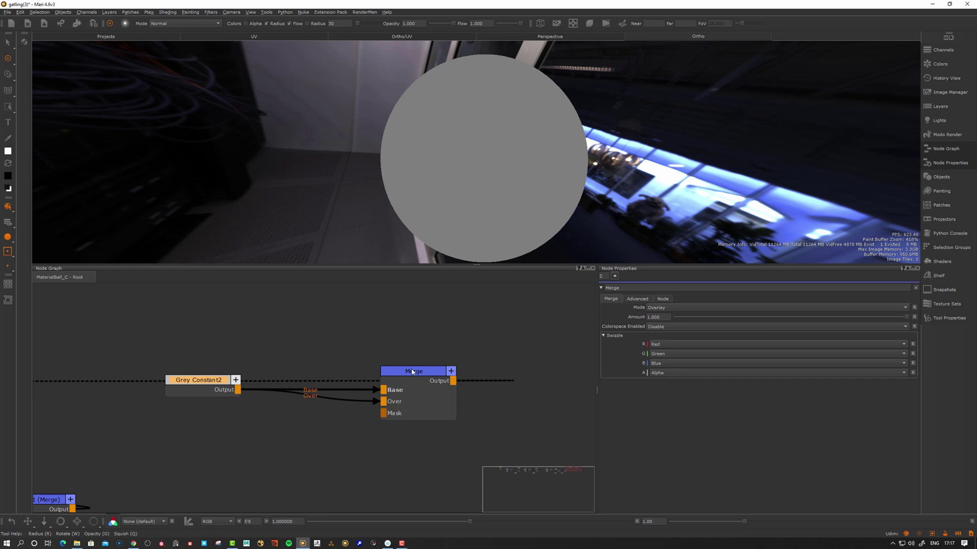
{"action": "left_click_drag", "start_coordinate": [412, 372], "coordinate": [419, 372]}
{"action": "middle_click_drag", "start_coordinate": [431, 330], "coordinate": [428, 338]}
{"action": "left_click_drag", "start_coordinate": [413, 382], "coordinate": [400, 385]}
{"action": "left_click", "coordinate": [215, 389]}
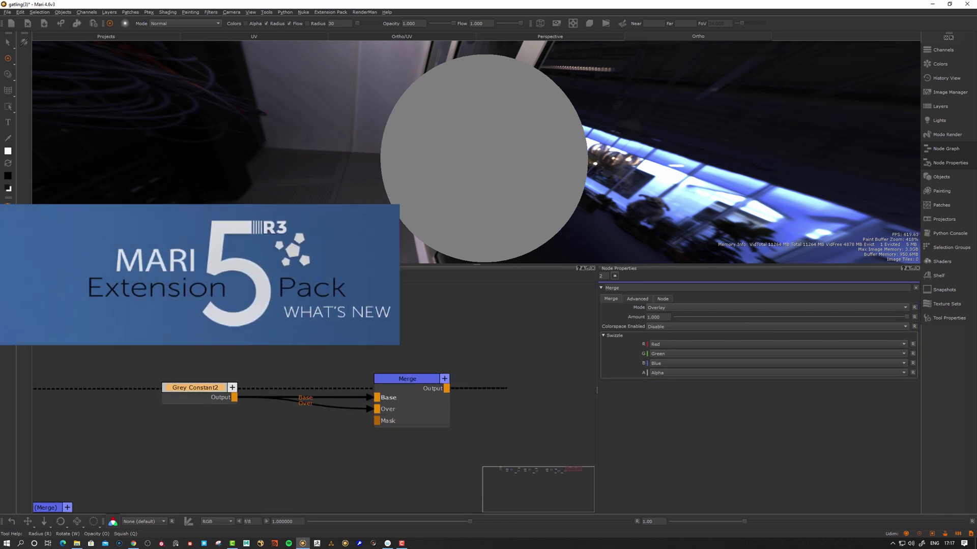
Step: Check the Set Colorspace Enabled option for merge nodes in the Node Graph preferences and accept the preferences
{"action": "left_click", "coordinate": [20, 12]}
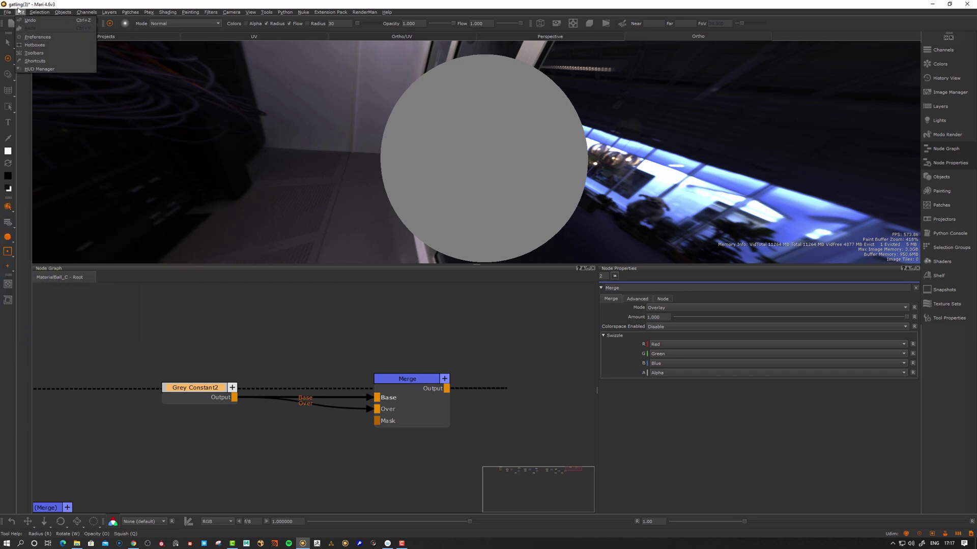
{"action": "left_click", "coordinate": [37, 37]}
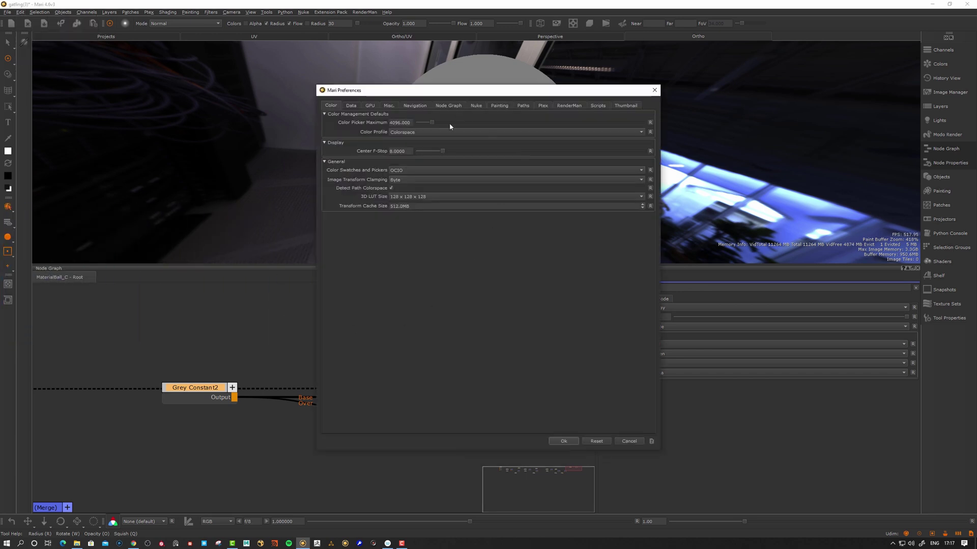
{"action": "left_click_drag", "start_coordinate": [456, 92], "coordinate": [555, 95]}
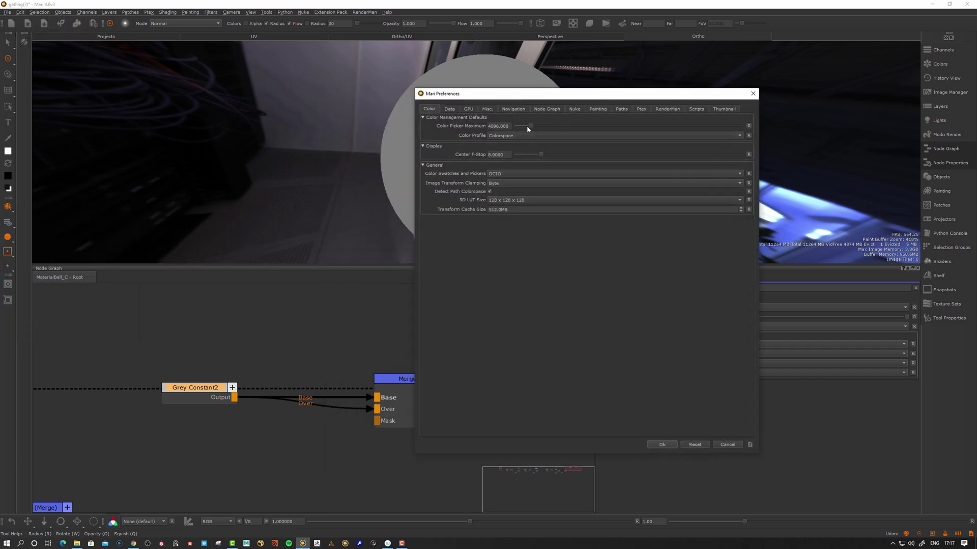
{"action": "left_click", "coordinate": [549, 110]}
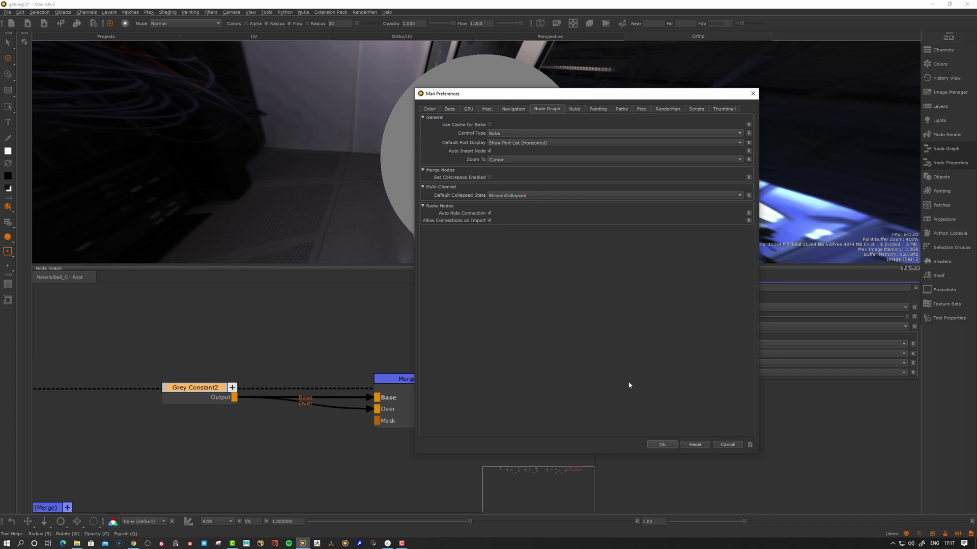
{"action": "left_click", "coordinate": [651, 444]}
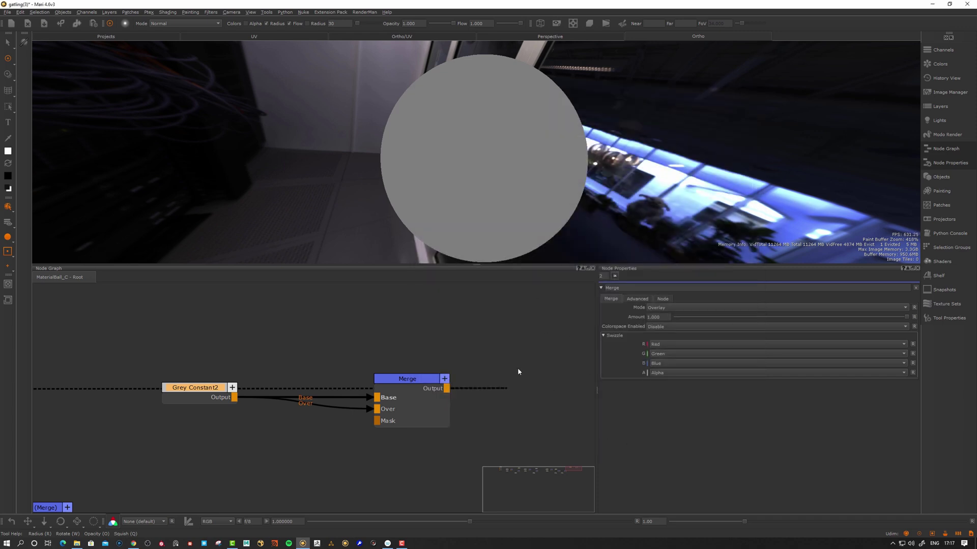
Step: Add a second merge node above Merge and connect Grey Constant2's output to its Base and Over inputs
{"action": "key", "text": "m"}
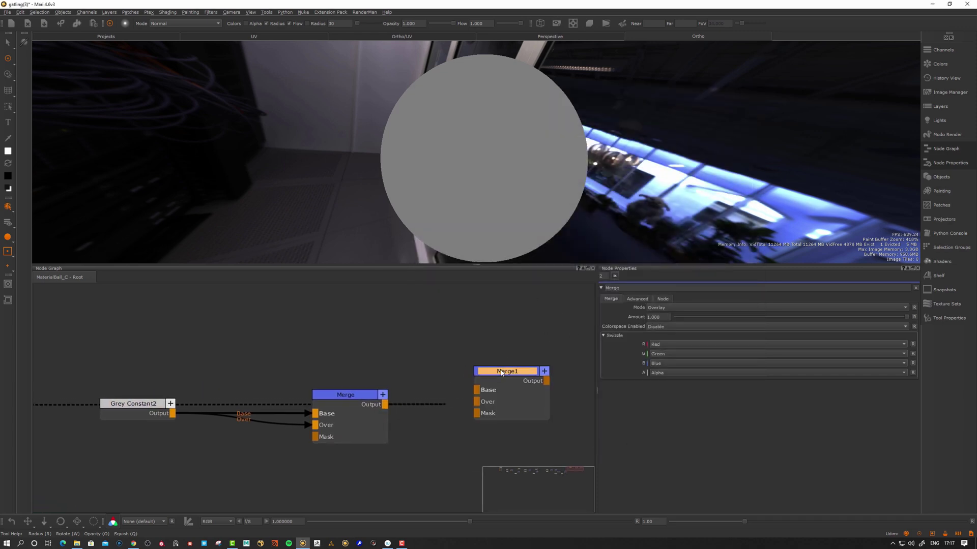
{"action": "double_click", "coordinate": [494, 375]}
{"action": "left_click_drag", "start_coordinate": [497, 391], "coordinate": [347, 337]}
{"action": "left_click_drag", "start_coordinate": [172, 413], "coordinate": [326, 342]}
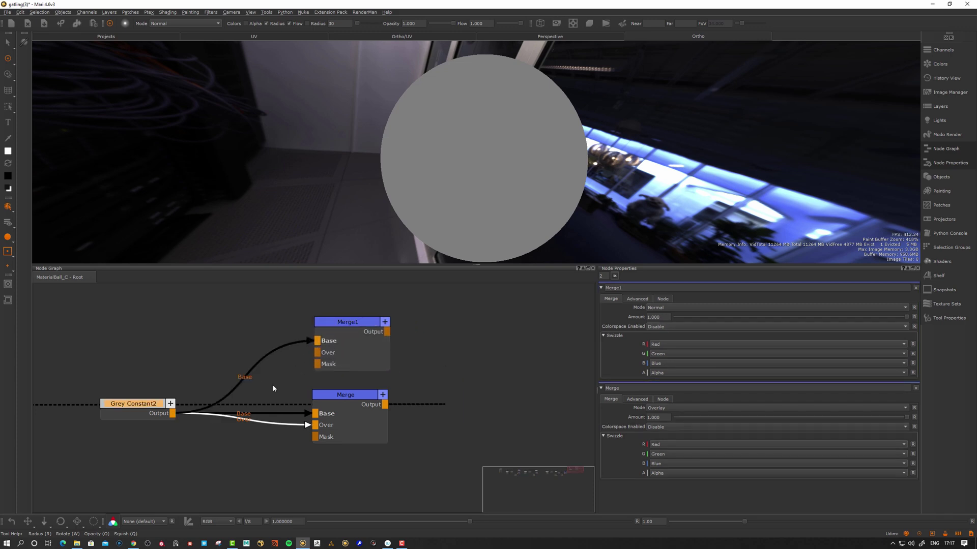
{"action": "left_click_drag", "start_coordinate": [173, 414], "coordinate": [355, 326]}
Step: Set the Merge1 node's blend mode to Overlay and view its output in the canvas
{"action": "left_click", "coordinate": [362, 324]}
{"action": "left_click", "coordinate": [671, 308]}
{"action": "mouse_move", "coordinate": [672, 341]}
{"action": "left_click", "coordinate": [934, 350]}
{"action": "key", "text": "1"}
{"action": "middle_click_drag", "start_coordinate": [356, 326], "coordinate": [349, 350]}
{"action": "left_click_drag", "start_coordinate": [349, 349], "coordinate": [353, 350]}
{"action": "left_click", "coordinate": [445, 338]}
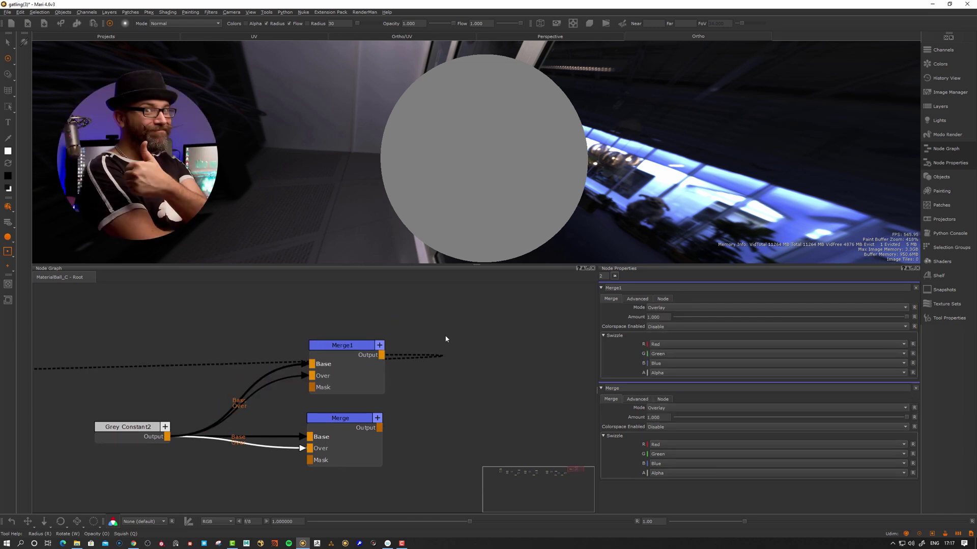
{"action": "middle_click_drag", "start_coordinate": [445, 336], "coordinate": [492, 408]}
{"action": "left_click_drag", "start_coordinate": [132, 486], "coordinate": [126, 471]}
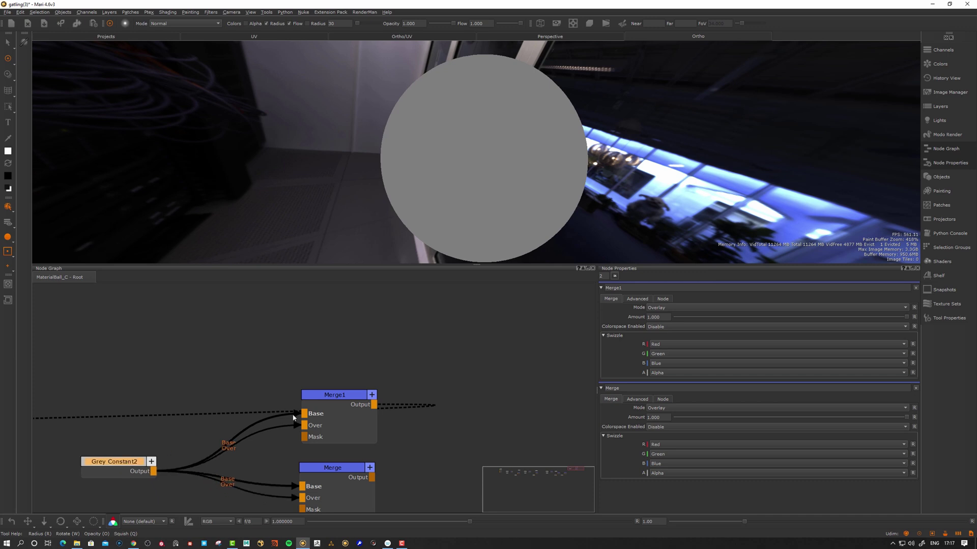
{"action": "left_click_drag", "start_coordinate": [341, 409], "coordinate": [345, 400]}
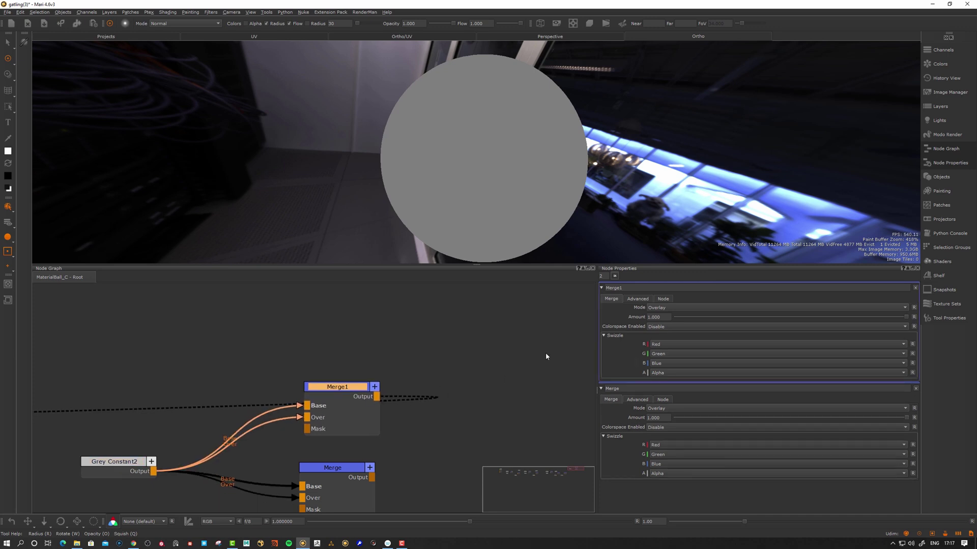
{"action": "left_click", "coordinate": [392, 349]}
{"action": "mouse_move", "coordinate": [392, 349]}
{"action": "middle_mouse_down"}
{"action": "mouse_move", "coordinate": [405, 355]}
{"action": "mouse_move", "coordinate": [379, 338]}
{"action": "middle_mouse_up"}
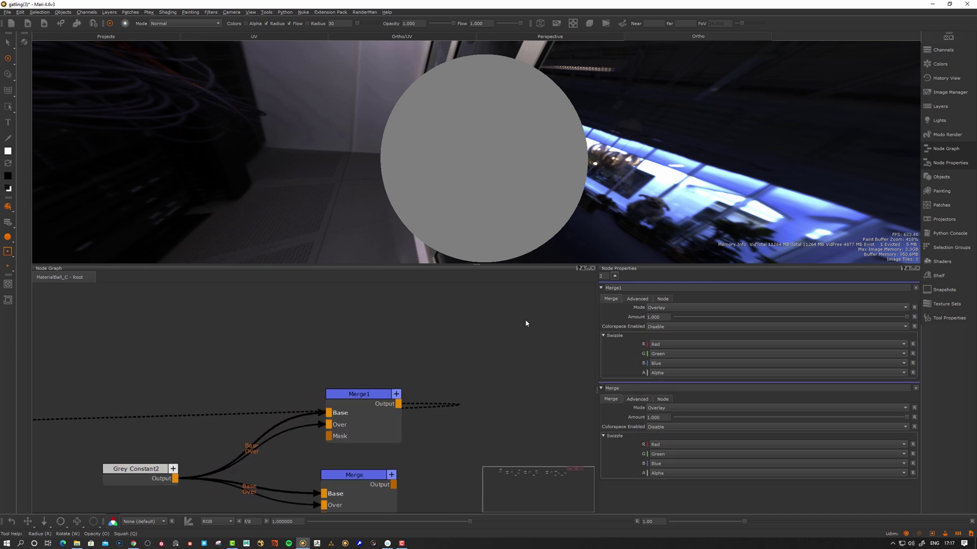
Step: Add two Tiled nodes above the merges using the purple normal map from the Image Manager
{"action": "left_click", "coordinate": [949, 92]}
{"action": "left_click_drag", "start_coordinate": [873, 150], "coordinate": [332, 315]}
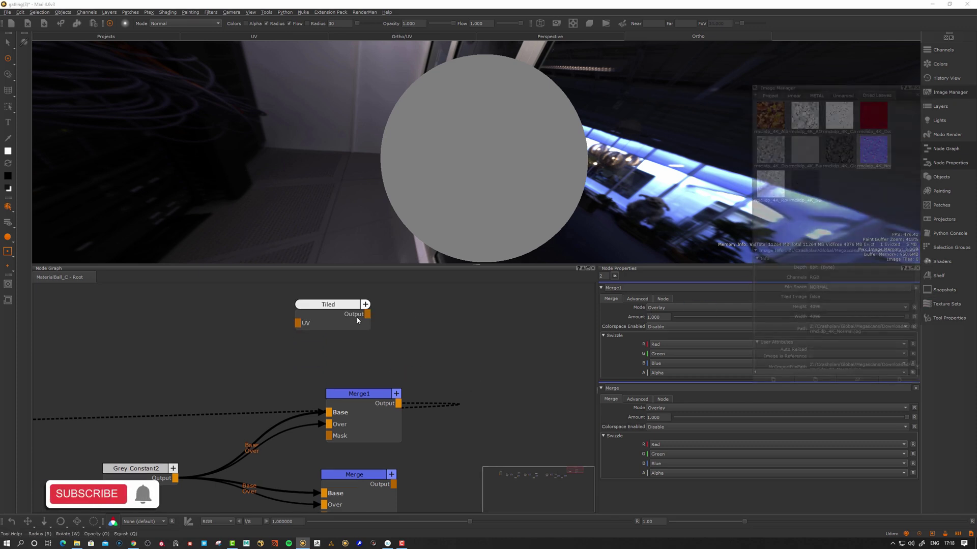
{"action": "left_click", "coordinate": [950, 93]}
{"action": "left_click", "coordinate": [950, 92]}
{"action": "left_click_drag", "start_coordinate": [874, 149], "coordinate": [442, 329]}
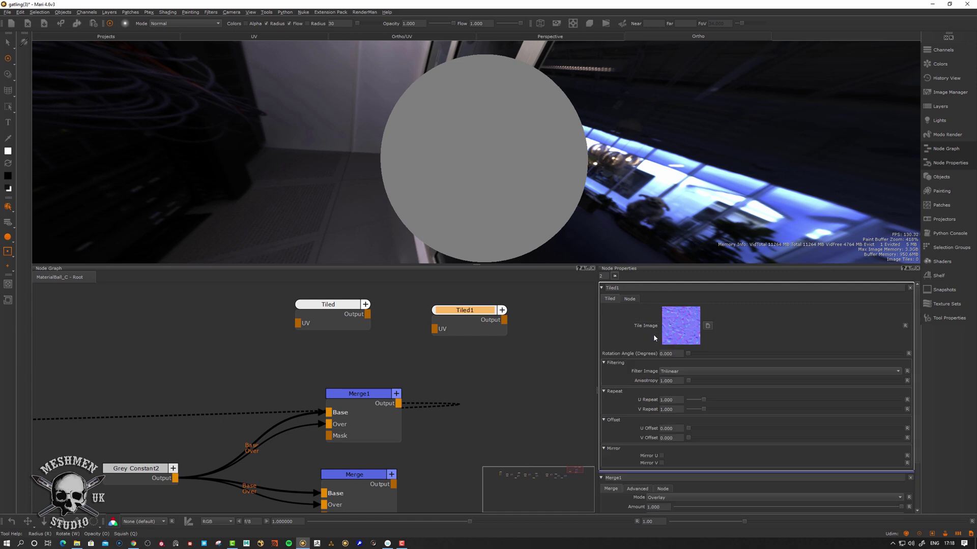
Step: Set the Tiled1 node's U Repeat and V Repeat to 3
{"action": "double_click", "coordinate": [679, 401]}
{"action": "type", "text": "3"}
{"action": "key", "text": "Tab"}
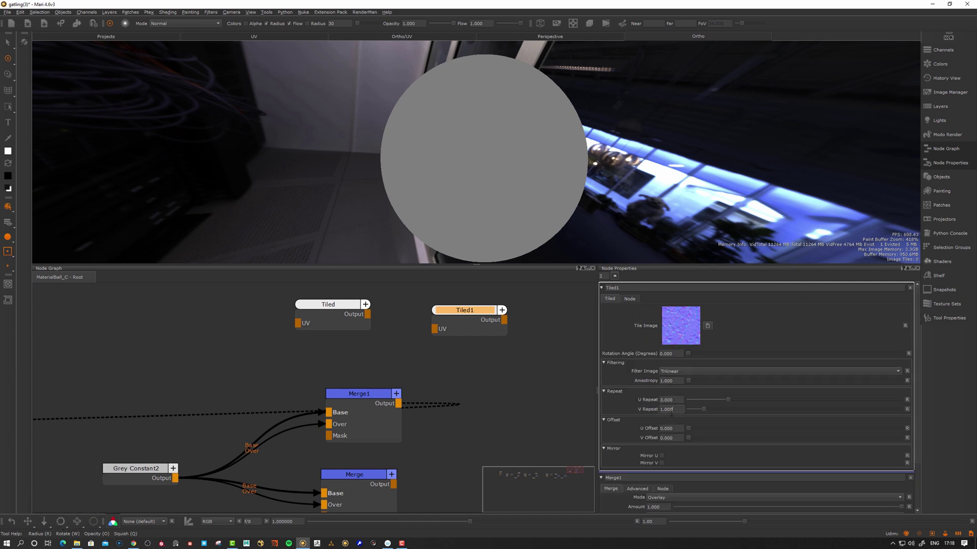
{"action": "type", "text": "3"}
{"action": "key", "text": "Return"}
Step: View the Tiled node and the Tiled1 node in turn, and place Tiled1 directly below Tiled
{"action": "left_click_drag", "start_coordinate": [324, 310], "coordinate": [319, 314]}
{"action": "left_click", "coordinate": [467, 315]}
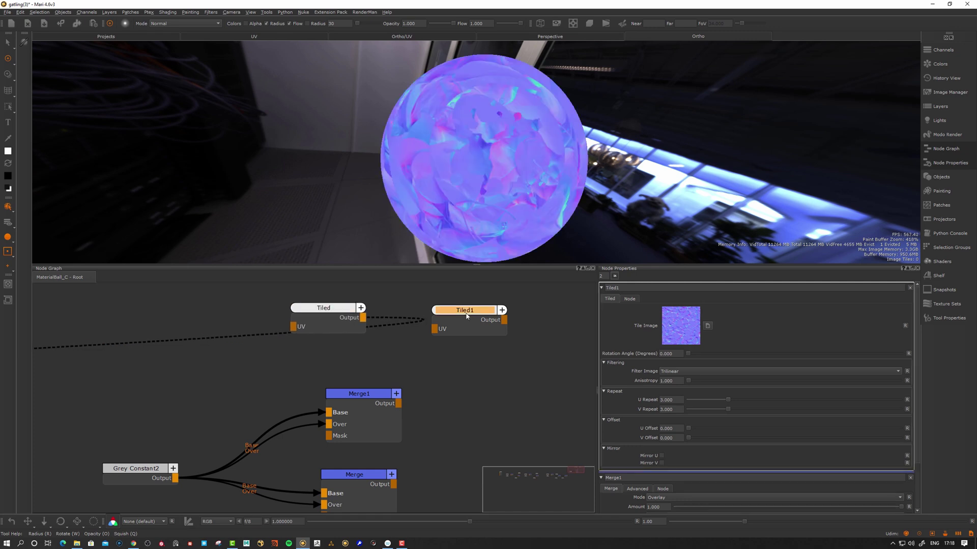
{"action": "key", "text": "v"}
{"action": "left_click_drag", "start_coordinate": [459, 320], "coordinate": [316, 357]}
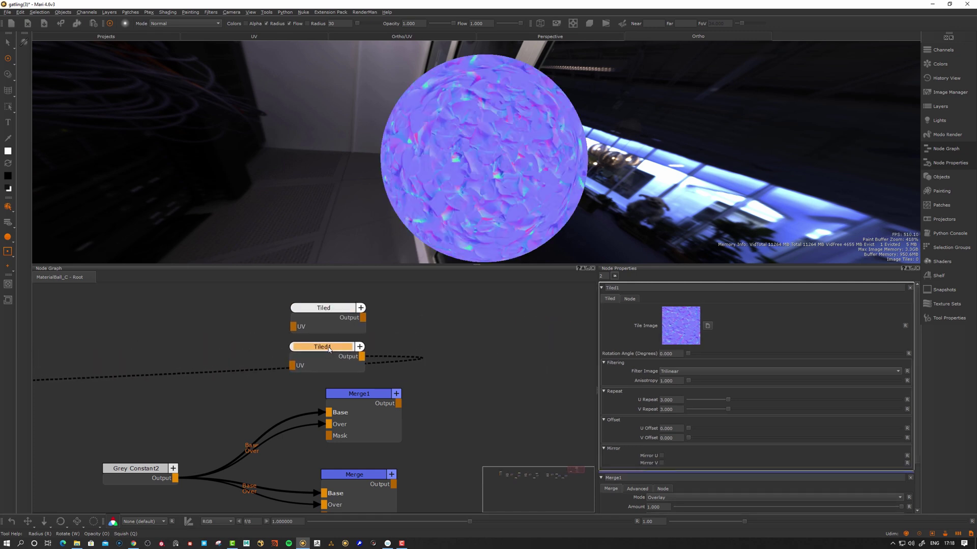
{"action": "middle_click_drag", "start_coordinate": [463, 317], "coordinate": [428, 320]}
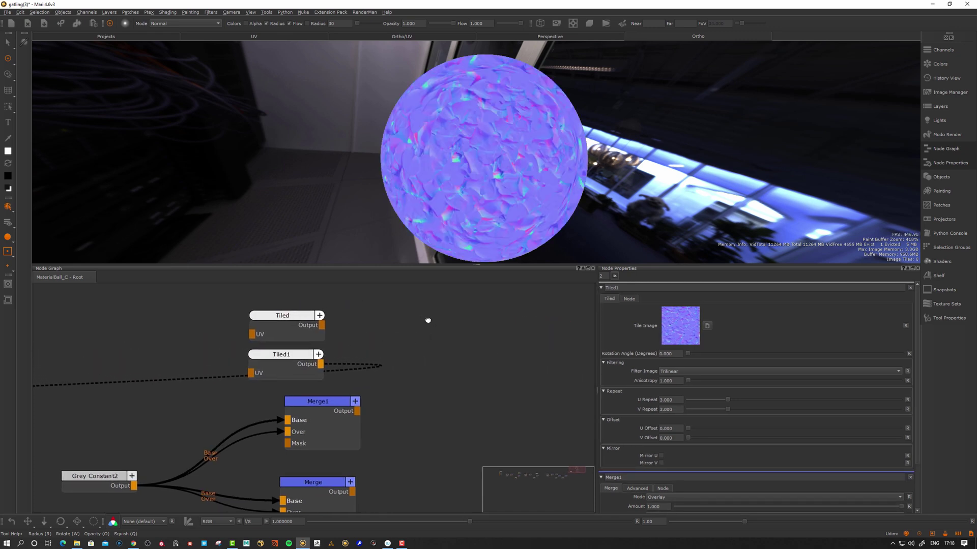
Step: Add a merge node beside the Tiled nodes and set its Colorspace Enabled option to Enable
{"action": "key", "text": "m"}
{"action": "mouse_move", "coordinate": [451, 329]}
{"action": "left_mouse_down"}
{"action": "mouse_move", "coordinate": [441, 324]}
{"action": "mouse_move", "coordinate": [454, 317]}
{"action": "left_mouse_up"}
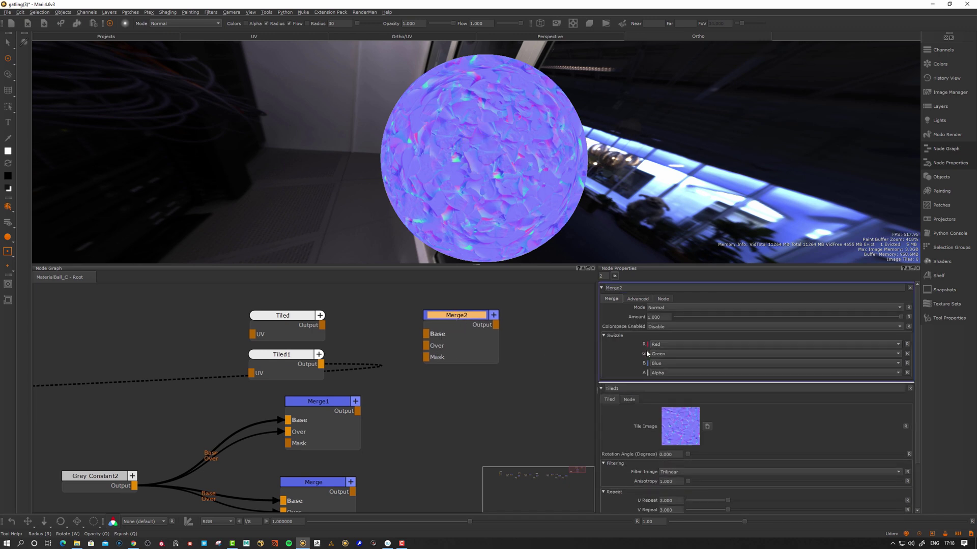
{"action": "left_click", "coordinate": [674, 329]}
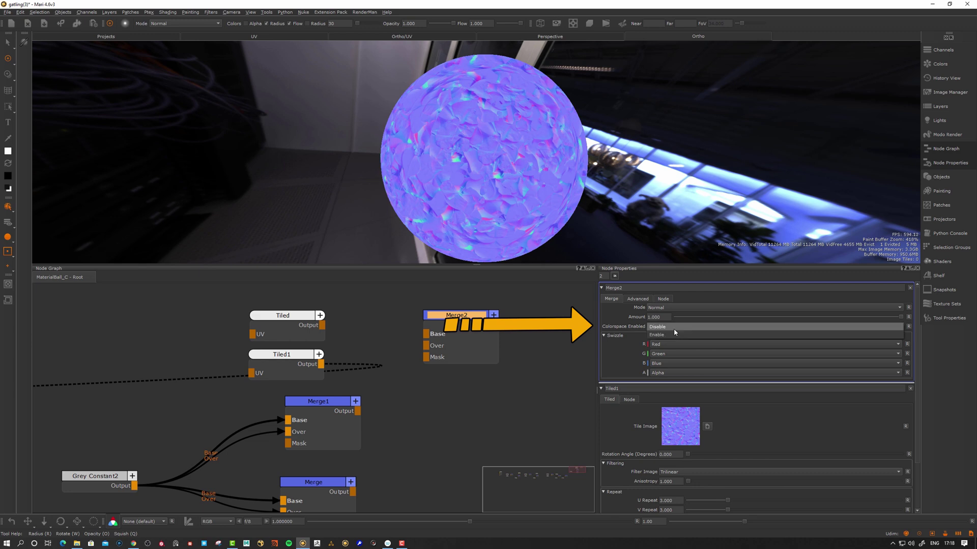
{"action": "left_click", "coordinate": [667, 336]}
{"action": "left_click_drag", "start_coordinate": [434, 350], "coordinate": [440, 347]}
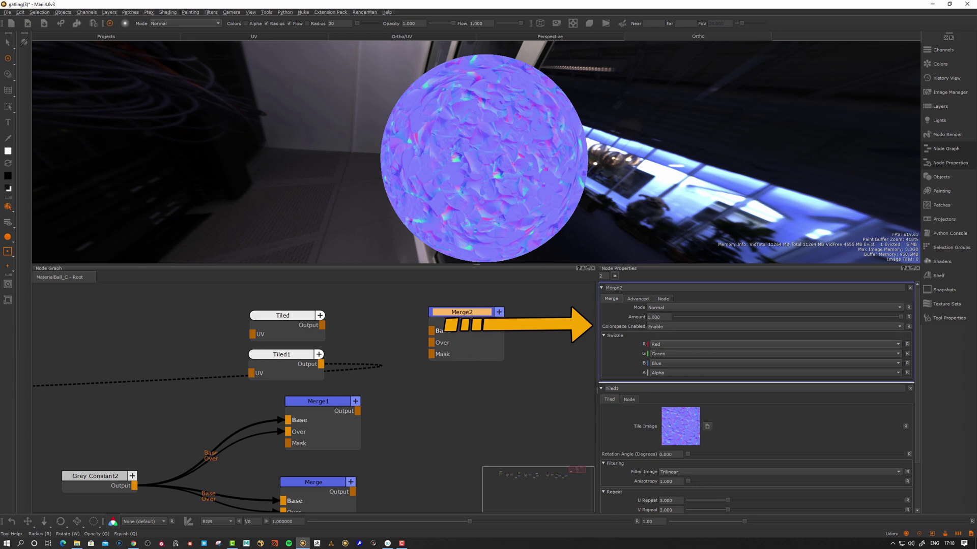
Step: Connect Tiled to the Base input and Tiled1 to the Over input of Merge2
{"action": "left_click_drag", "start_coordinate": [322, 325], "coordinate": [431, 331]}
{"action": "left_click_drag", "start_coordinate": [321, 364], "coordinate": [436, 341]}
{"action": "left_click_drag", "start_coordinate": [460, 328], "coordinate": [464, 312]}
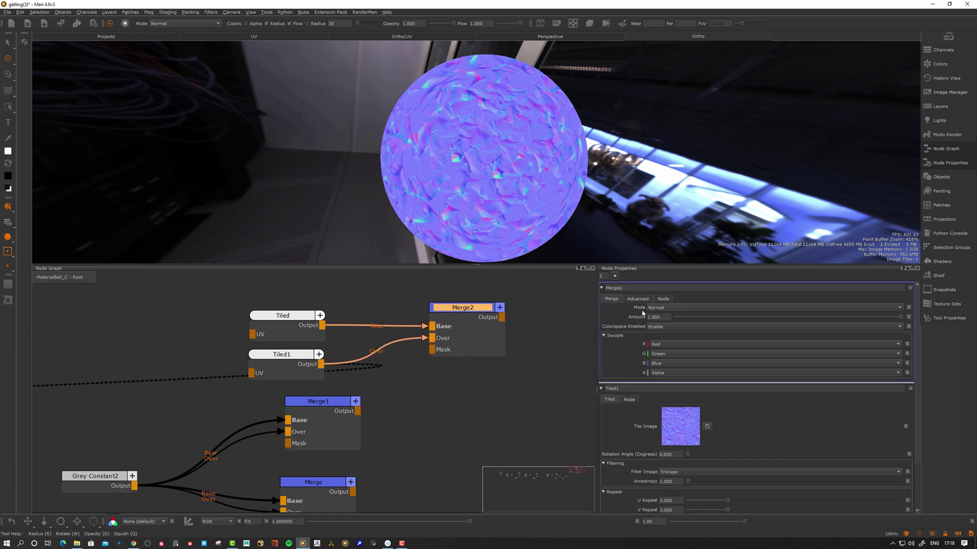
Step: Set Merge2's blend mode to Mix Reoriented Normal Maps, view the node on the ball and test its Amount
{"action": "left_click", "coordinate": [670, 308]}
{"action": "mouse_move", "coordinate": [691, 399]}
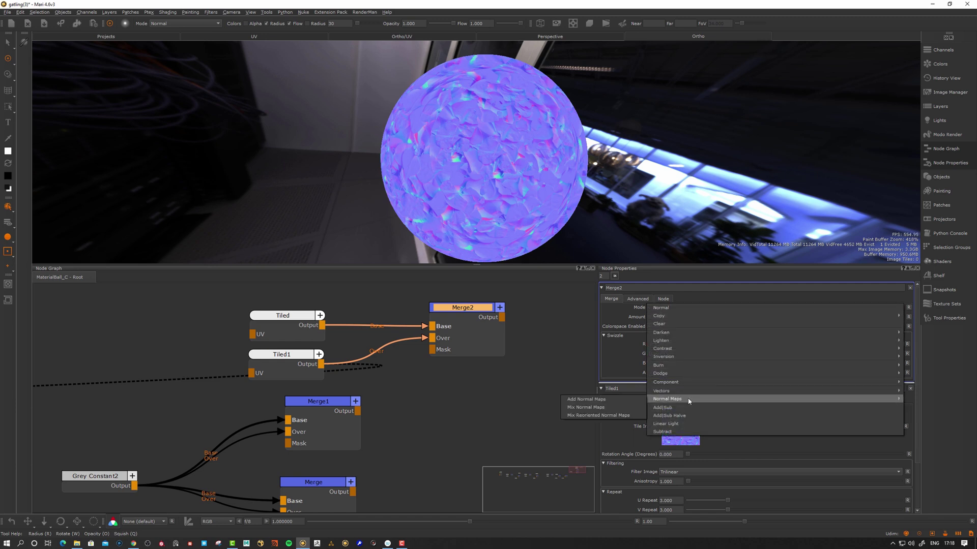
{"action": "left_click", "coordinate": [593, 416]}
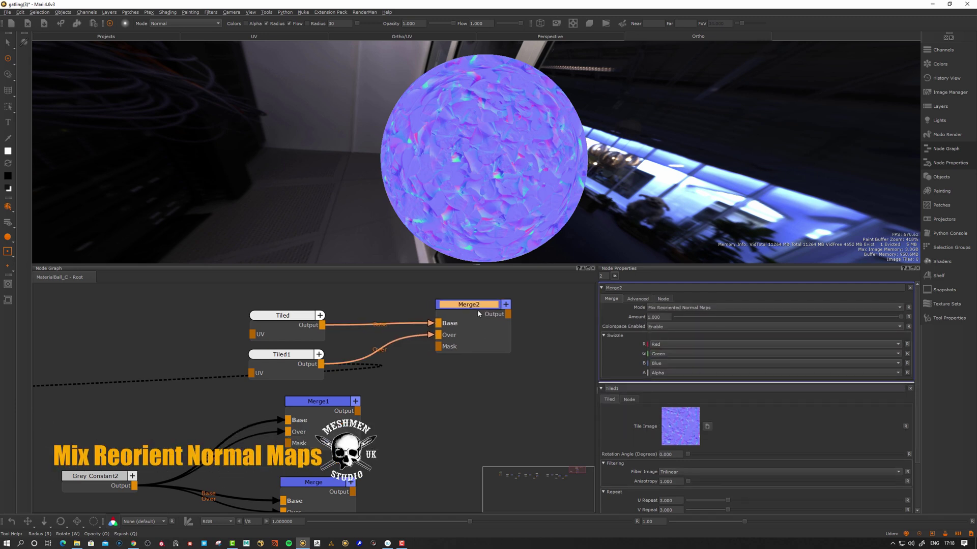
{"action": "left_click_drag", "start_coordinate": [472, 314], "coordinate": [475, 309]}
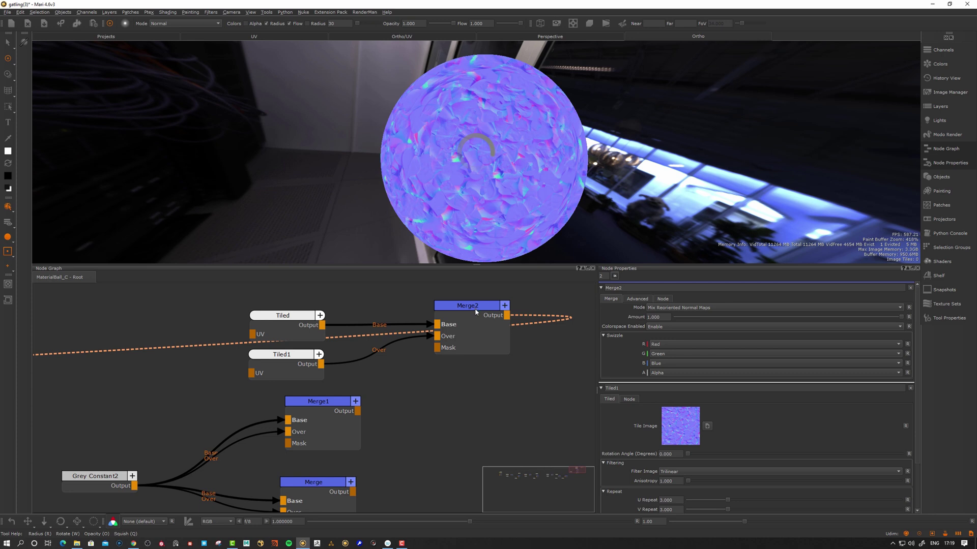
{"action": "mouse_move", "coordinate": [458, 189]}
{"action": "left_mouse_down", "text": "alt"}
{"action": "mouse_move", "coordinate": [515, 197]}
{"action": "mouse_move", "coordinate": [499, 224]}
{"action": "left_mouse_up", "text": "alt"}
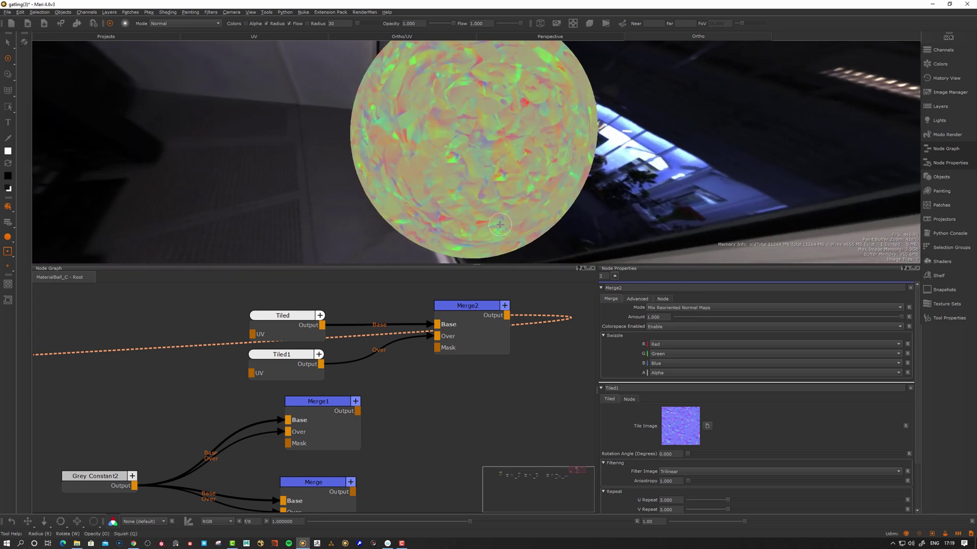
{"action": "mouse_move", "coordinate": [901, 317]}
{"action": "left_mouse_down"}
{"action": "mouse_move", "coordinate": [673, 317]}
{"action": "mouse_move", "coordinate": [903, 317]}
{"action": "mouse_move", "coordinate": [793, 317]}
{"action": "mouse_move", "coordinate": [924, 327]}
{"action": "left_mouse_up"}
Step: Set Colorspace Enabled to Disable on Merge2, view the blend and test its Amount
{"action": "left_click", "coordinate": [663, 327]}
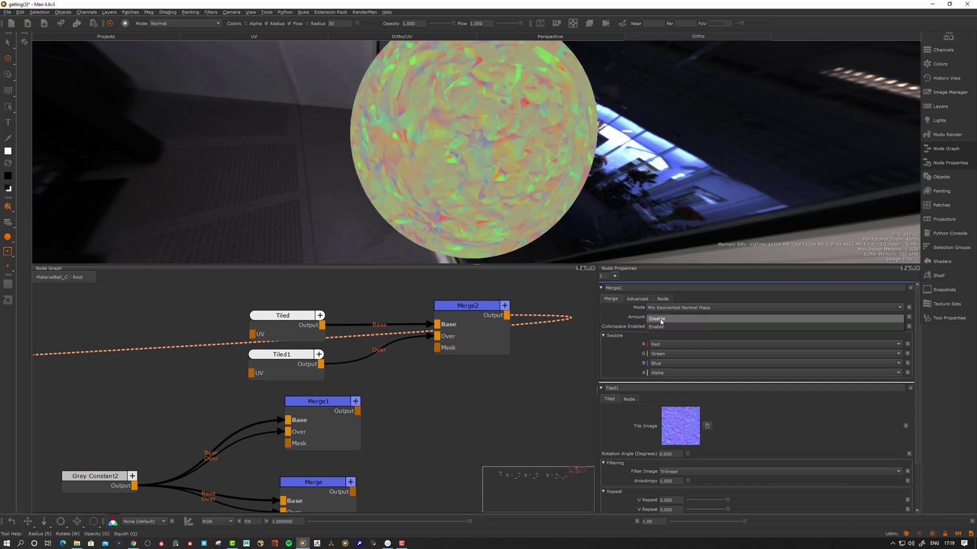
{"action": "left_click", "coordinate": [661, 320]}
{"action": "left_click", "coordinate": [470, 315]}
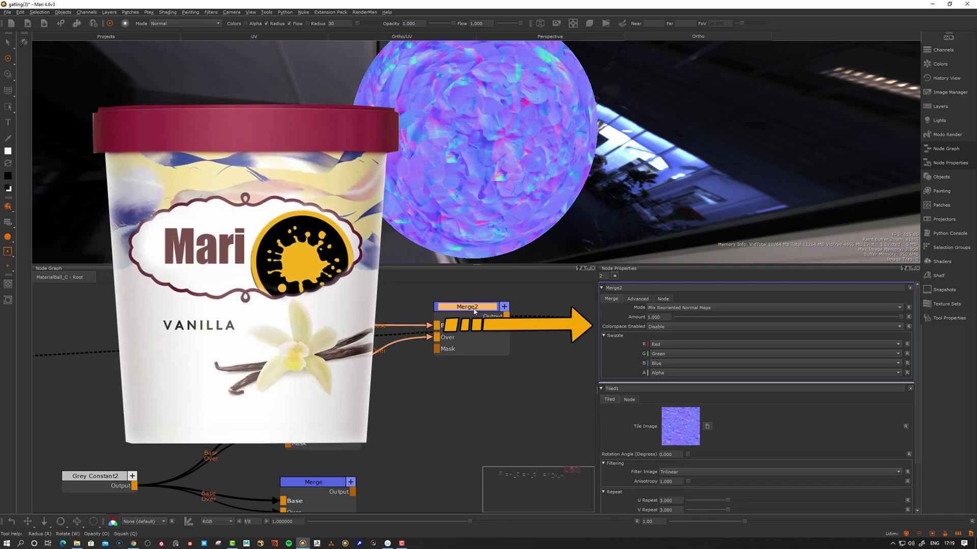
{"action": "left_click_drag", "start_coordinate": [900, 318], "coordinate": [936, 319]}
{"action": "left_click_drag", "start_coordinate": [475, 326], "coordinate": [472, 326]}
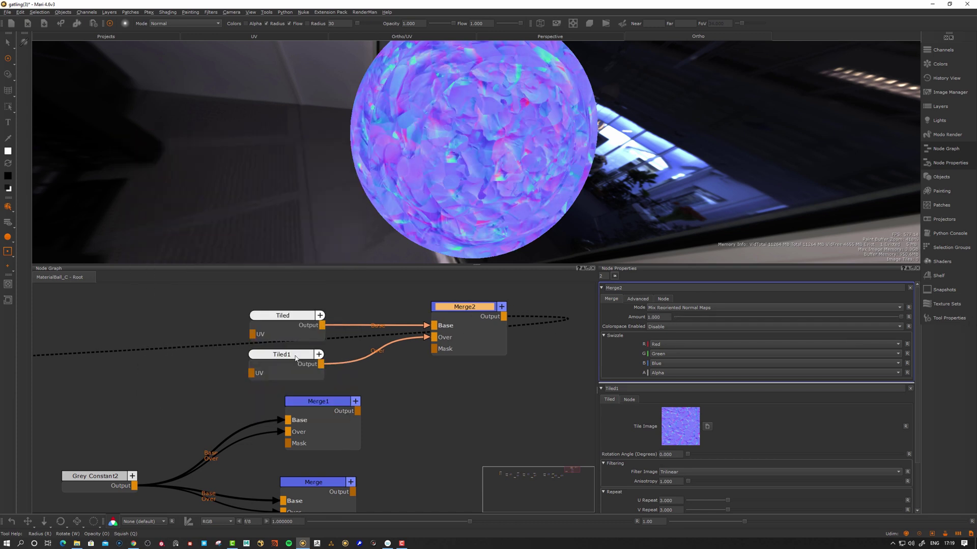
{"action": "left_click_drag", "start_coordinate": [297, 364], "coordinate": [298, 368]}
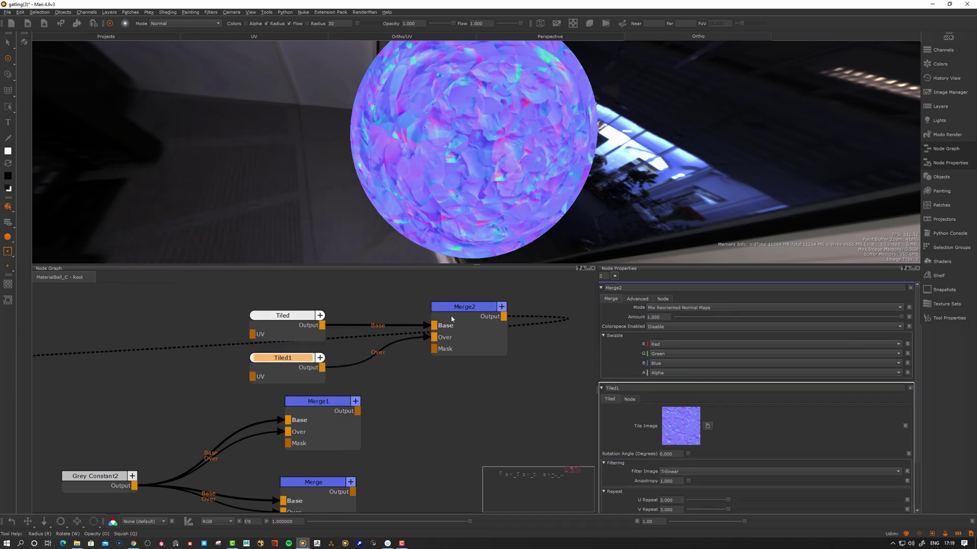
{"action": "left_click_drag", "start_coordinate": [451, 316], "coordinate": [450, 315]}
{"action": "left_click", "coordinate": [459, 377]}
{"action": "left_click_drag", "start_coordinate": [322, 413], "coordinate": [317, 430]}
{"action": "left_click_drag", "start_coordinate": [461, 306], "coordinate": [464, 306]}
{"action": "left_click", "coordinate": [773, 308]}
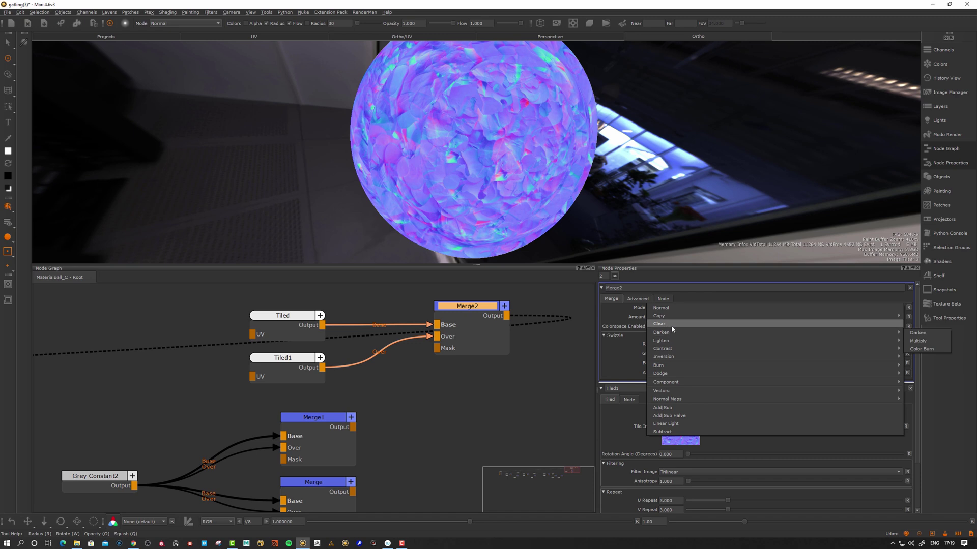
{"action": "left_click", "coordinate": [922, 399]}
{"action": "left_click", "coordinate": [536, 367]}
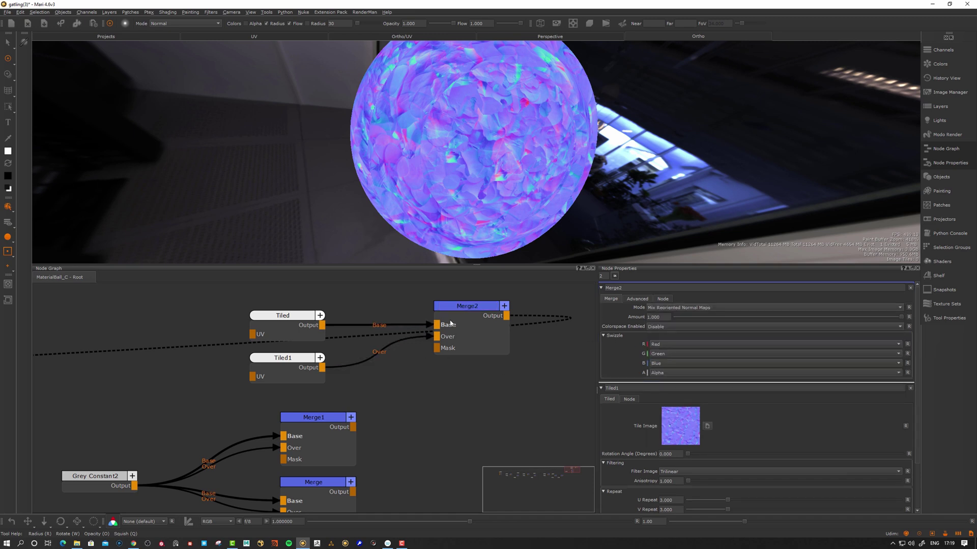
{"action": "left_click_drag", "start_coordinate": [450, 323], "coordinate": [455, 323]}
{"action": "left_click_drag", "start_coordinate": [110, 480], "coordinate": [104, 485]}
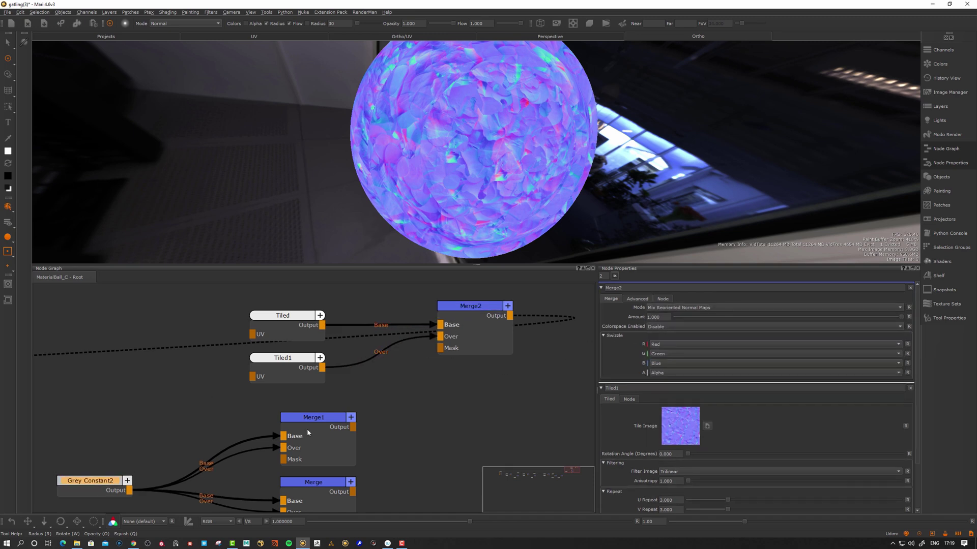
Step: Add another merge node below Merge2 and check its Colorspace Enabled choices without changing them
{"action": "middle_click_drag", "start_coordinate": [420, 417], "coordinate": [371, 401]}
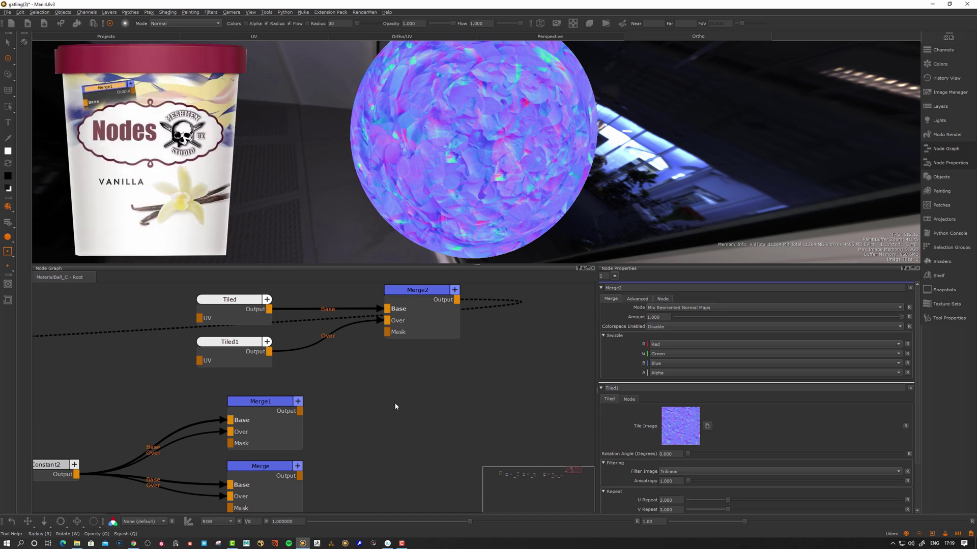
{"action": "key", "text": "m"}
{"action": "left_click", "coordinate": [667, 327]}
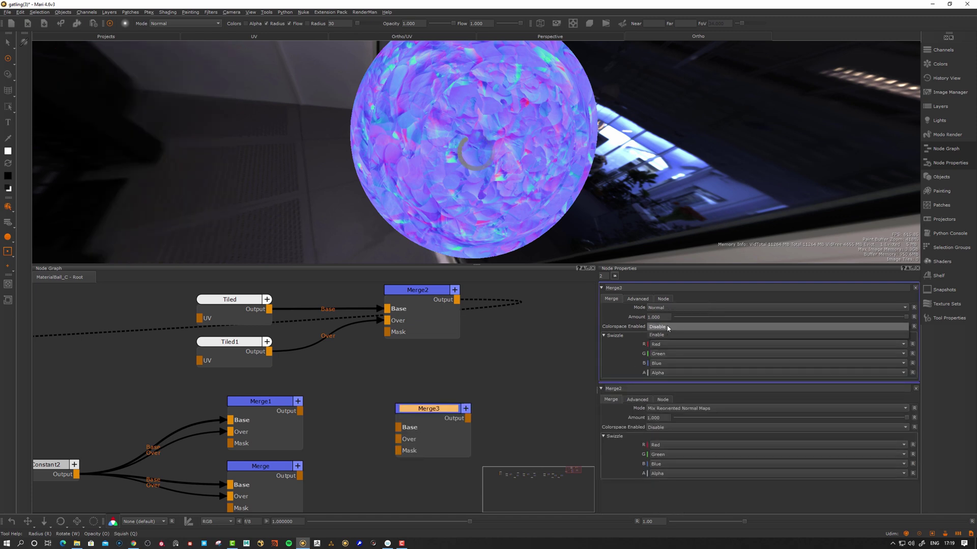
{"action": "left_click", "coordinate": [530, 367]}
{"action": "left_click_drag", "start_coordinate": [447, 419], "coordinate": [443, 416]}
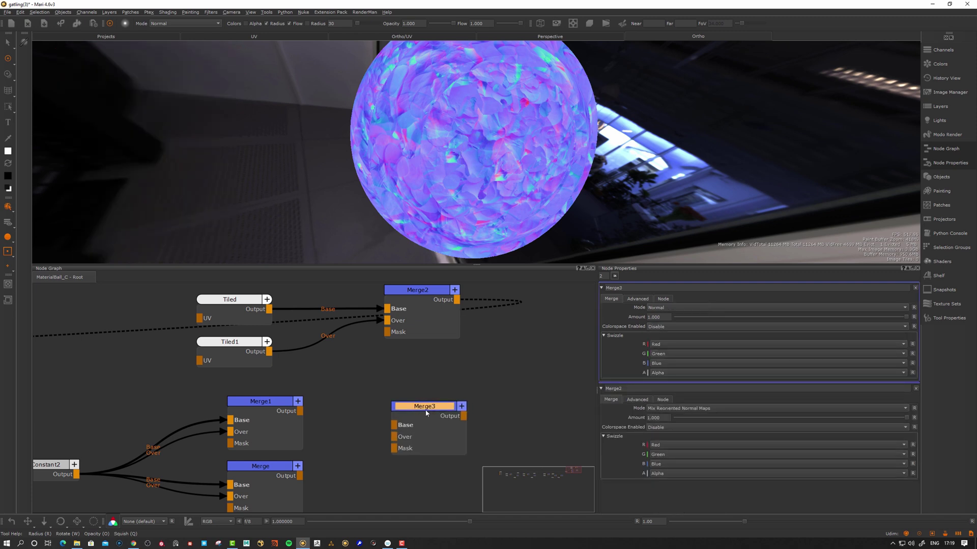
{"action": "scroll", "coordinate": [433, 411], "scroll_direction": "down", "scroll_amount": 5}
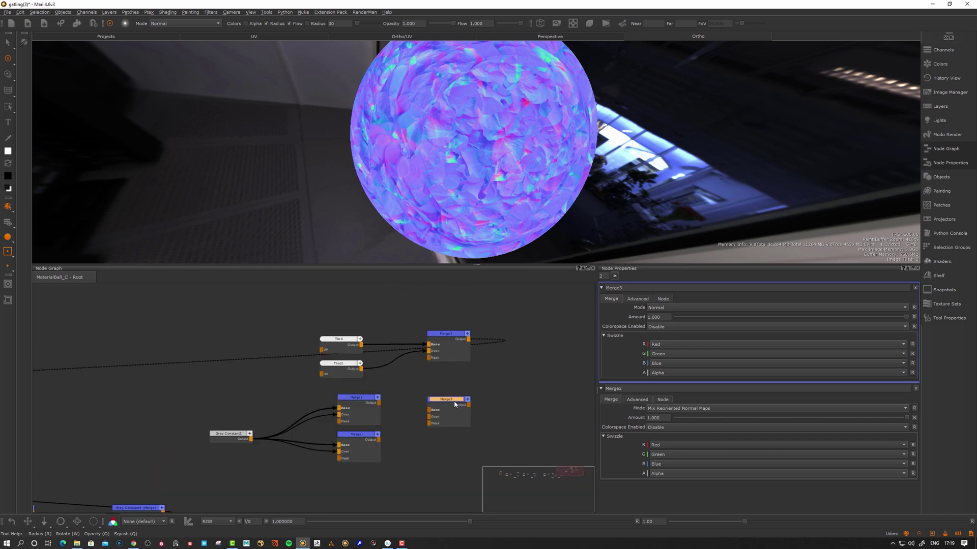
{"action": "left_click_drag", "start_coordinate": [454, 405], "coordinate": [456, 387]}
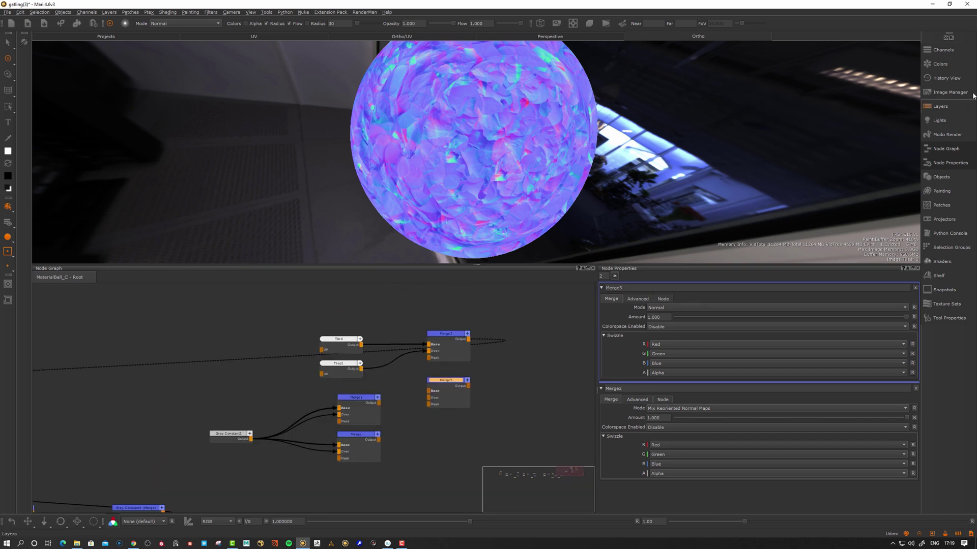
Step: Examine the blend modes available for the Grey Constant1 layer in the layer stack and return to Merge2
{"action": "left_click", "coordinate": [939, 107]}
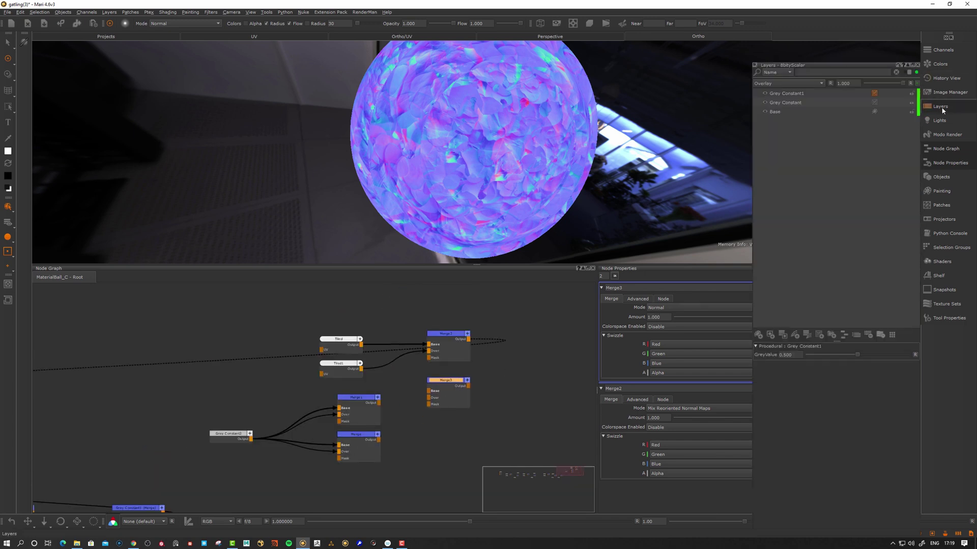
{"action": "left_click", "coordinate": [794, 93]}
{"action": "left_click", "coordinate": [782, 82]}
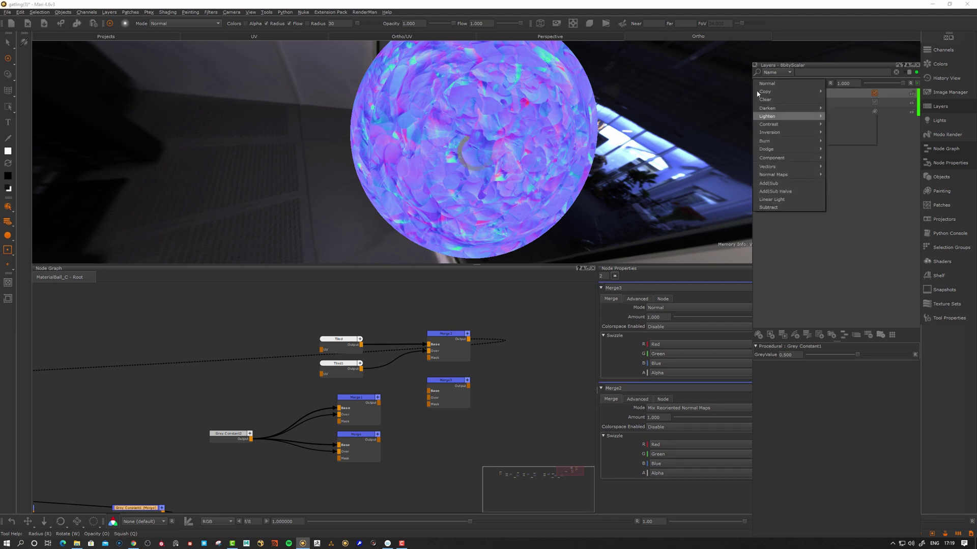
{"action": "left_click", "coordinate": [453, 337]}
{"action": "left_click_drag", "start_coordinate": [449, 339], "coordinate": [448, 337]}
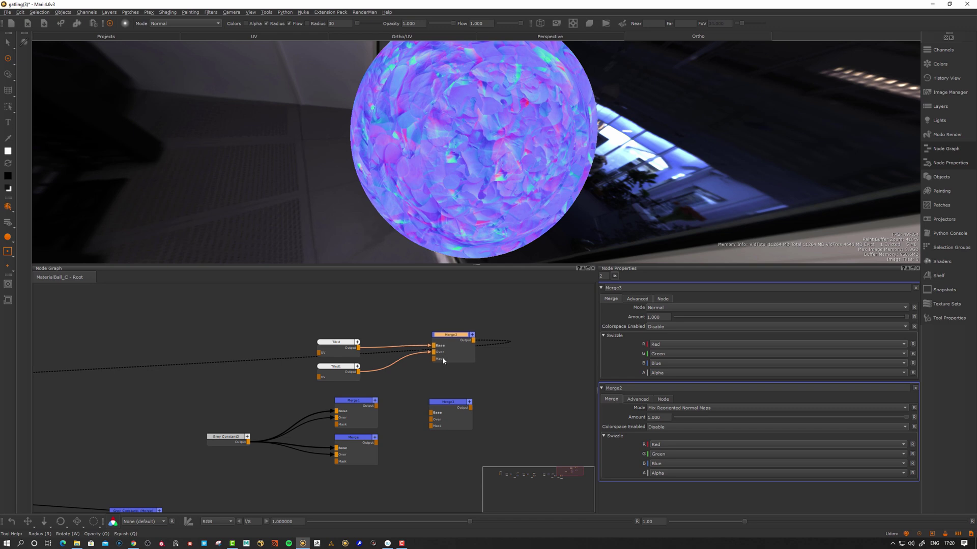
Step: Add a 4096 x 4096 paint node filled with black and connect it to Merge2's Mask input
{"action": "left_click", "coordinate": [406, 381]}
{"action": "middle_click_drag", "start_coordinate": [408, 392], "coordinate": [430, 356]}
{"action": "left_click_drag", "start_coordinate": [371, 374], "coordinate": [371, 383]}
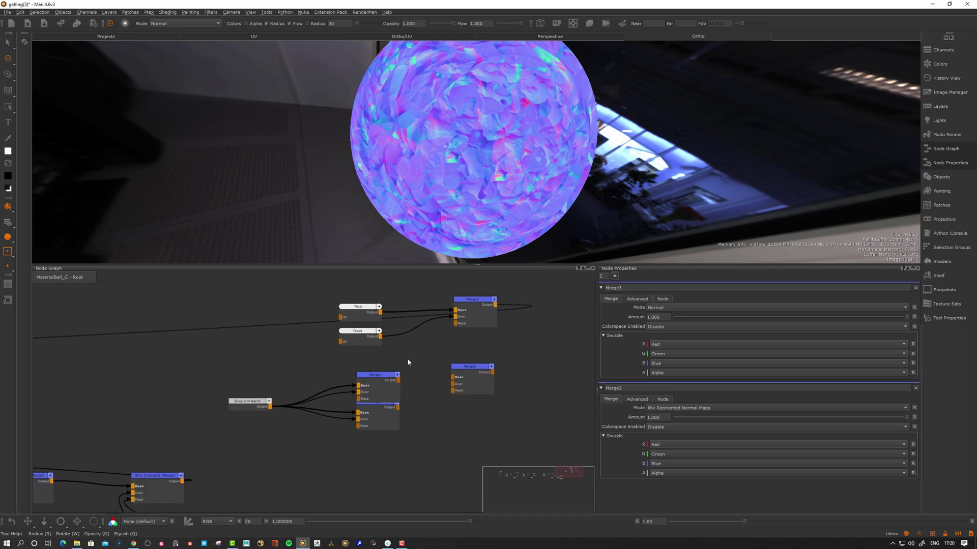
{"action": "key", "text": "p"}
{"action": "left_click", "coordinate": [465, 258]}
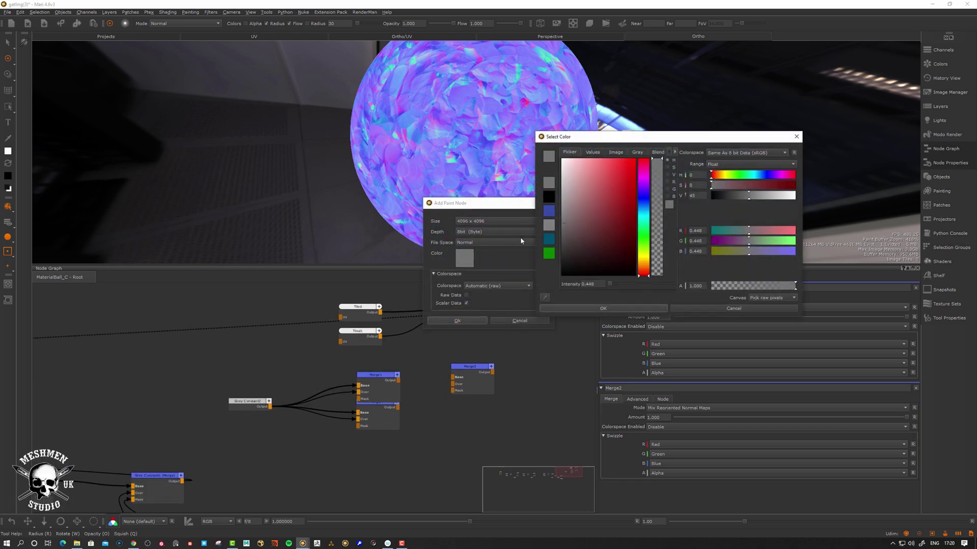
{"action": "left_click", "coordinate": [580, 209]}
{"action": "mouse_move", "coordinate": [574, 209]}
{"action": "left_mouse_down"}
{"action": "mouse_move", "coordinate": [497, 178]}
{"action": "mouse_move", "coordinate": [529, 321]}
{"action": "left_mouse_up"}
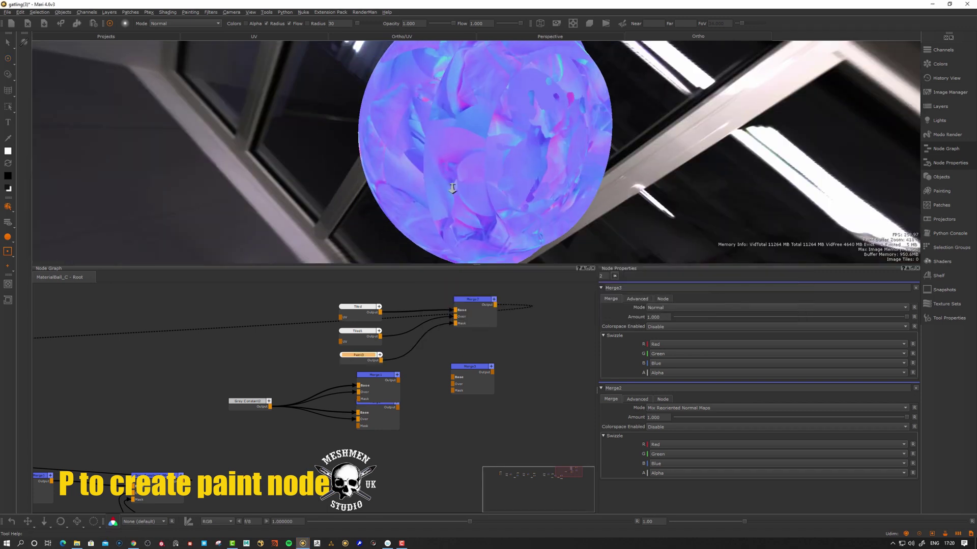
Step: Enlarge the brush radius to 232 and paint Merge2's mask on the ball in white and again in black
{"action": "left_click_drag", "start_coordinate": [398, 136], "coordinate": [438, 173]}
{"action": "key", "text": "r"}
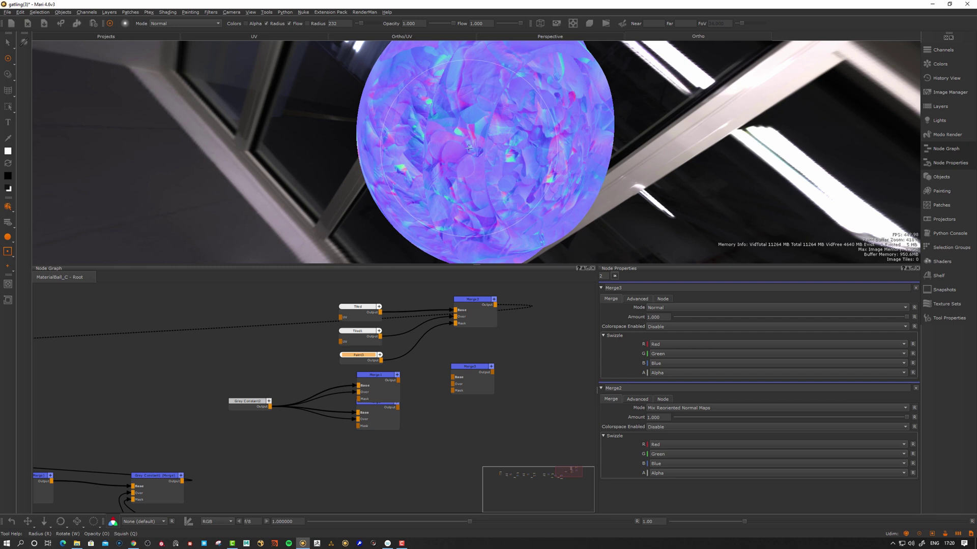
{"action": "key", "text": "x"}
{"action": "left_click_drag", "start_coordinate": [446, 149], "coordinate": [385, 136]}
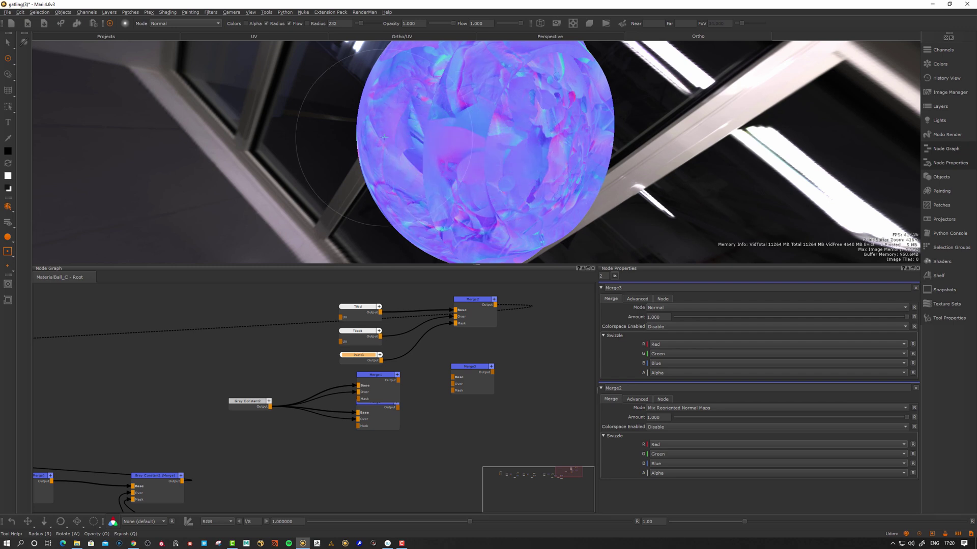